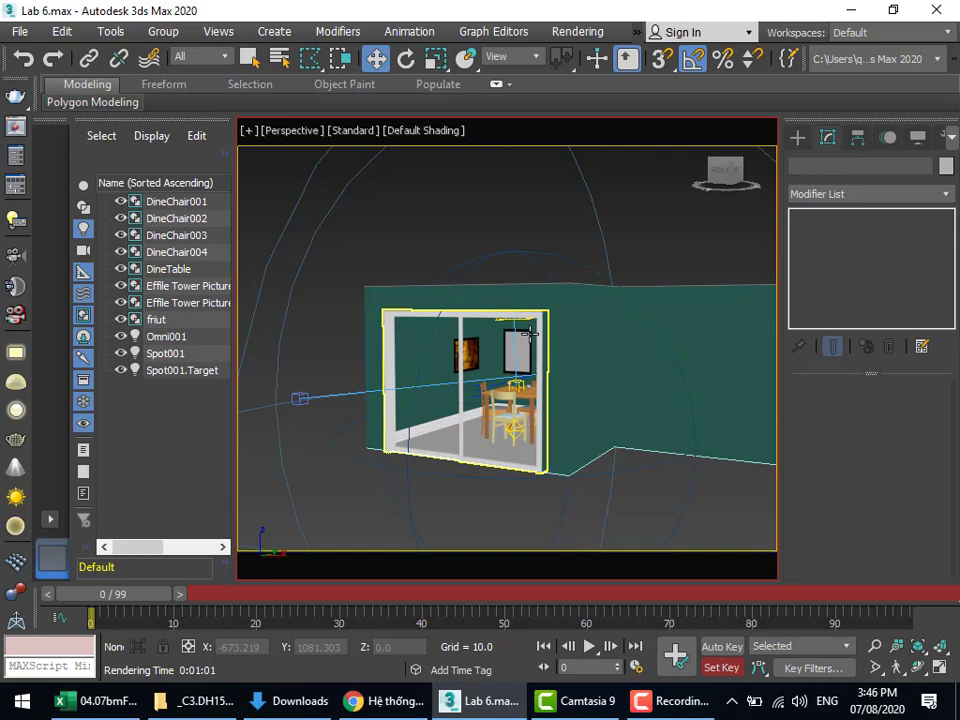
Frame the building's glazed dining room in the perspective view and create a physical camera from that view.
middle_click_drag(549, 373, 688, 314)
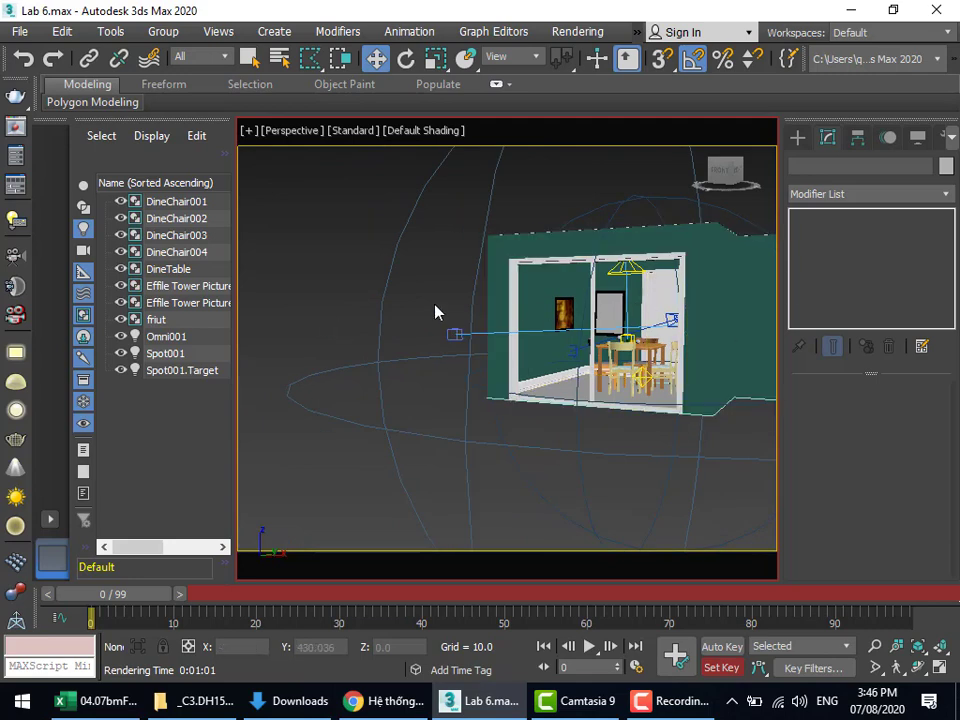
left_click(549, 322)
scroll(549, 322, "down", 5)
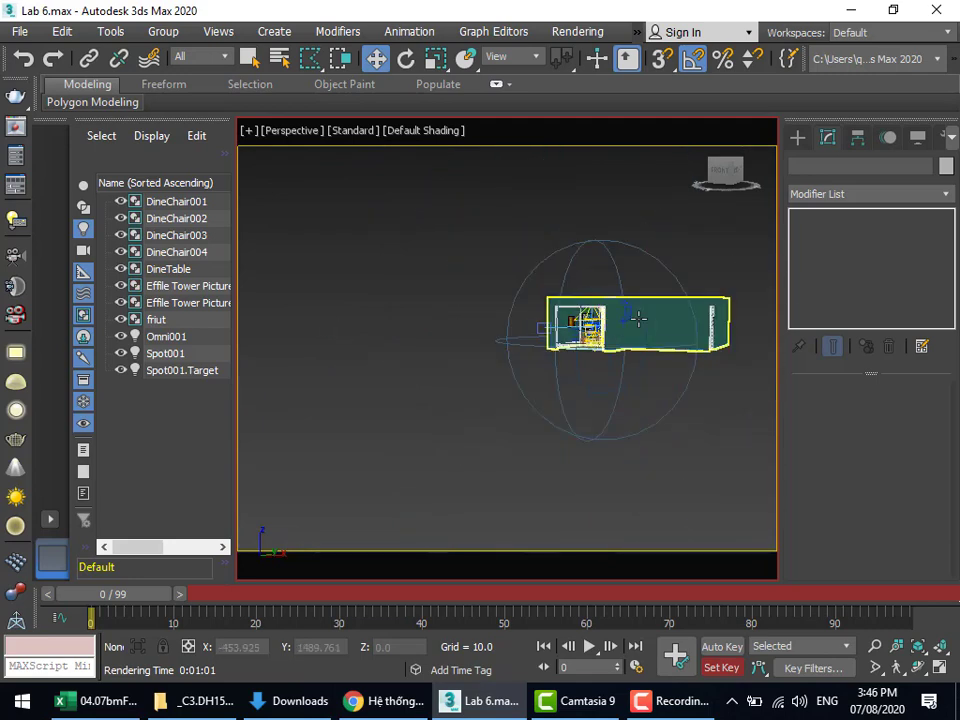
middle_click_drag(632, 330, 592, 363)
scroll(605, 447, "up", 4)
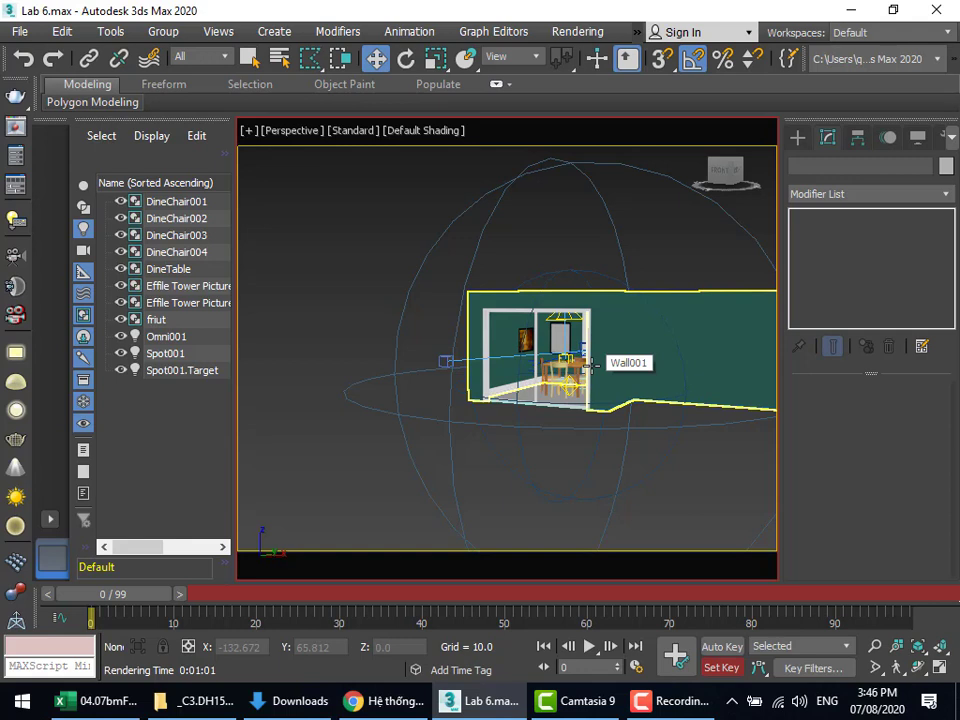
middle_click_drag(580, 345, 581, 369)
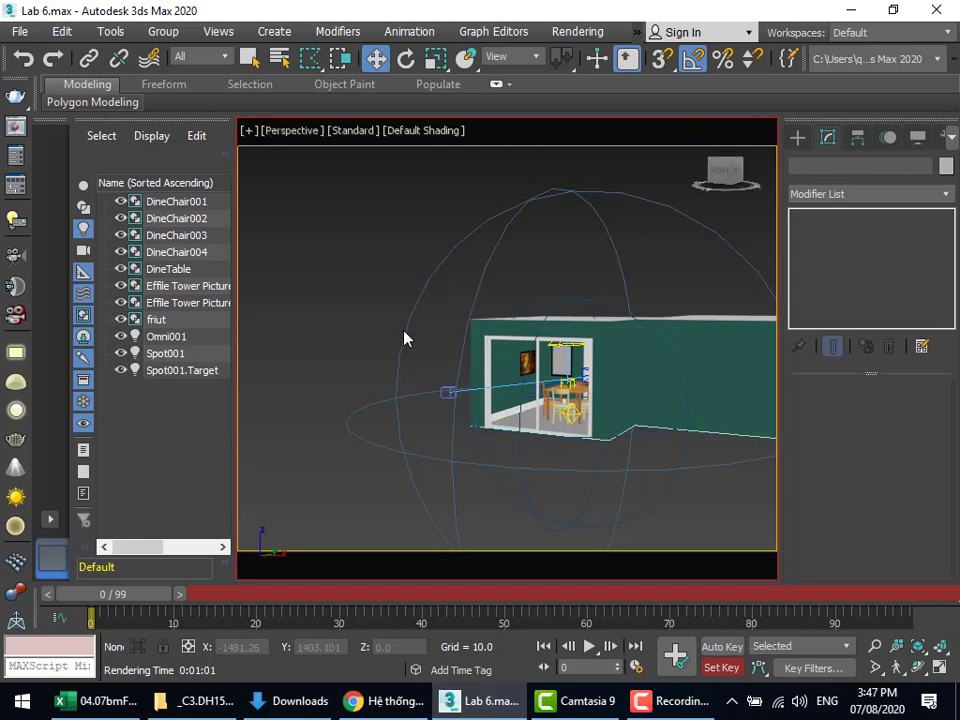
key("ctrl+c")
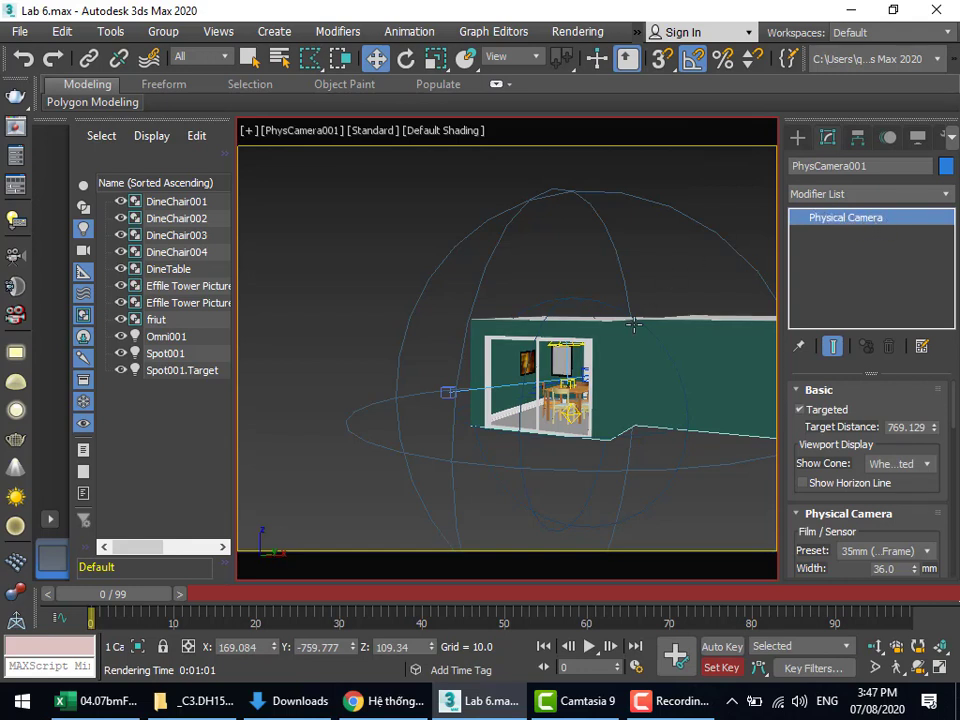
Return to the perspective view, select the new physical camera and examine its position and view cone relative to the building.
left_click(590, 345)
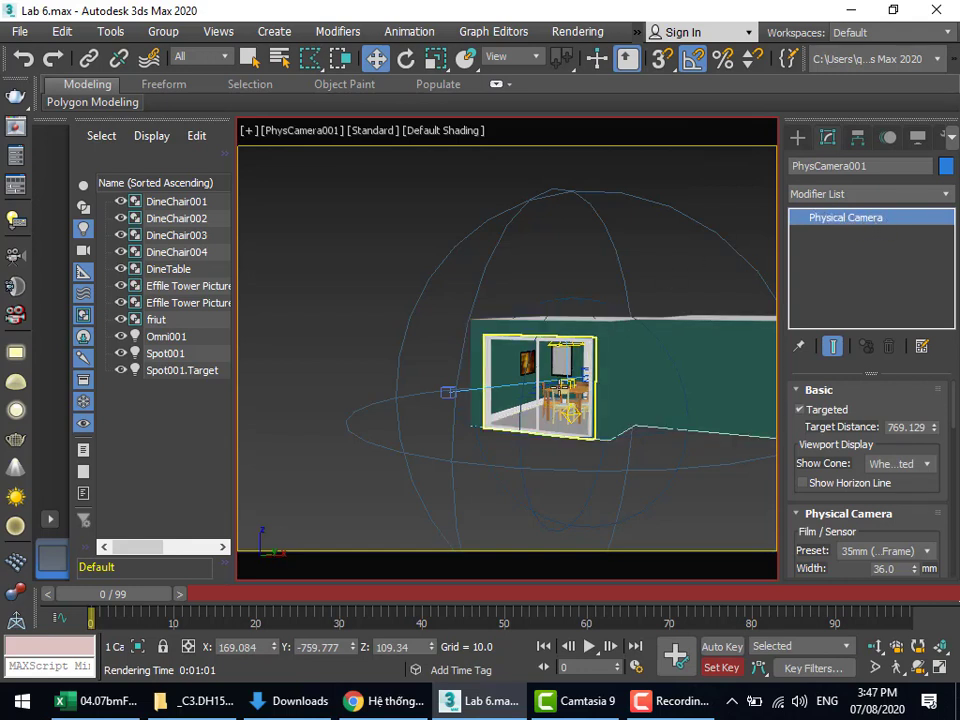
left_click(565, 392)
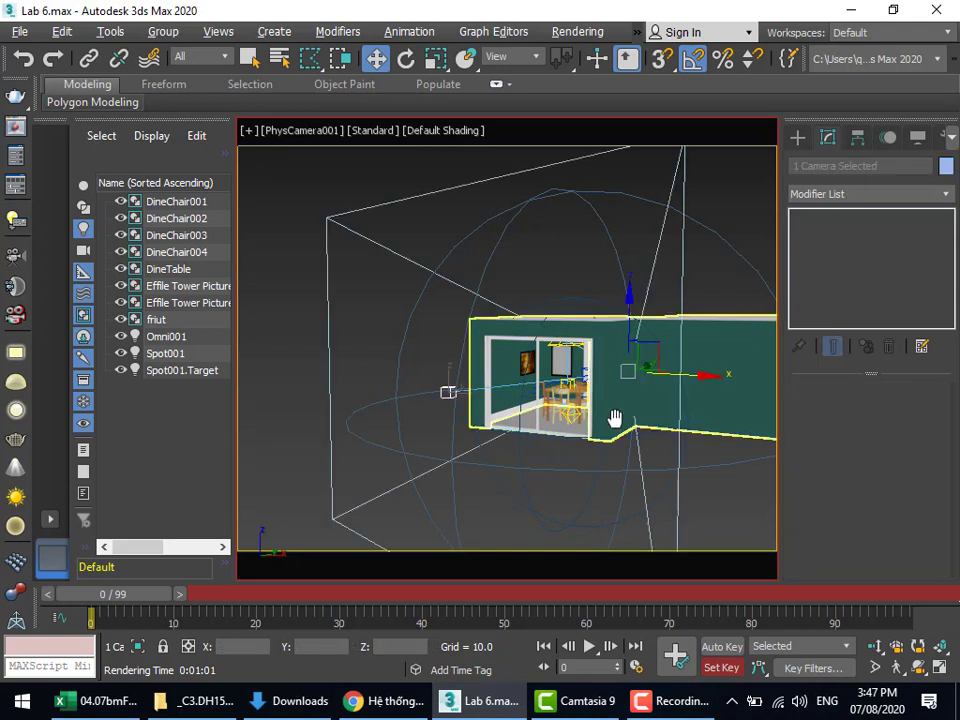
left_click(293, 222)
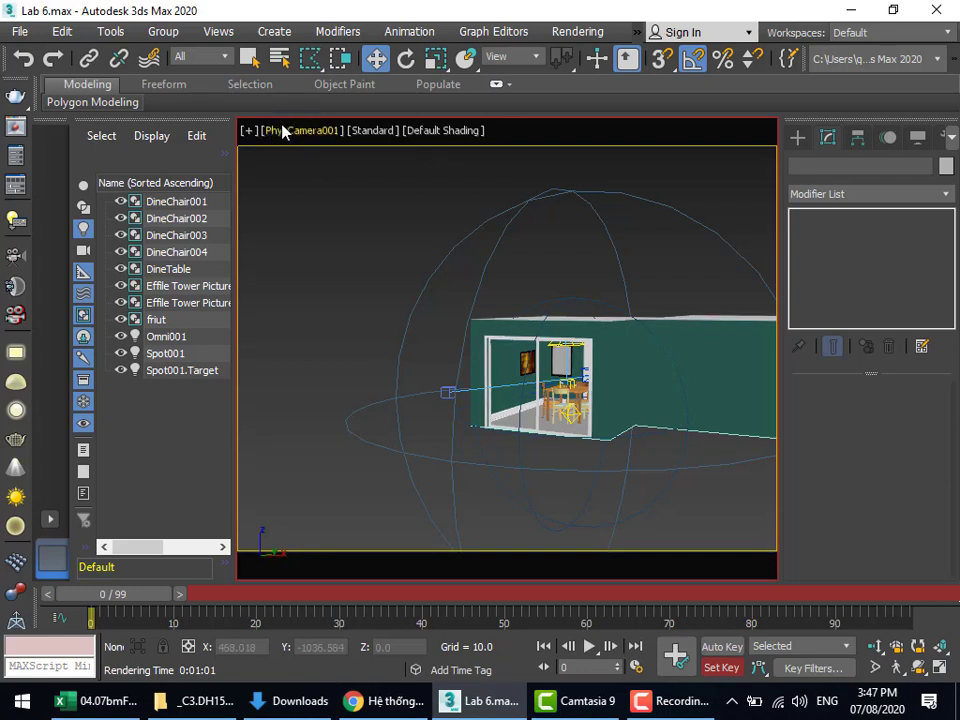
key("p")
scroll(631, 514, "down", 4)
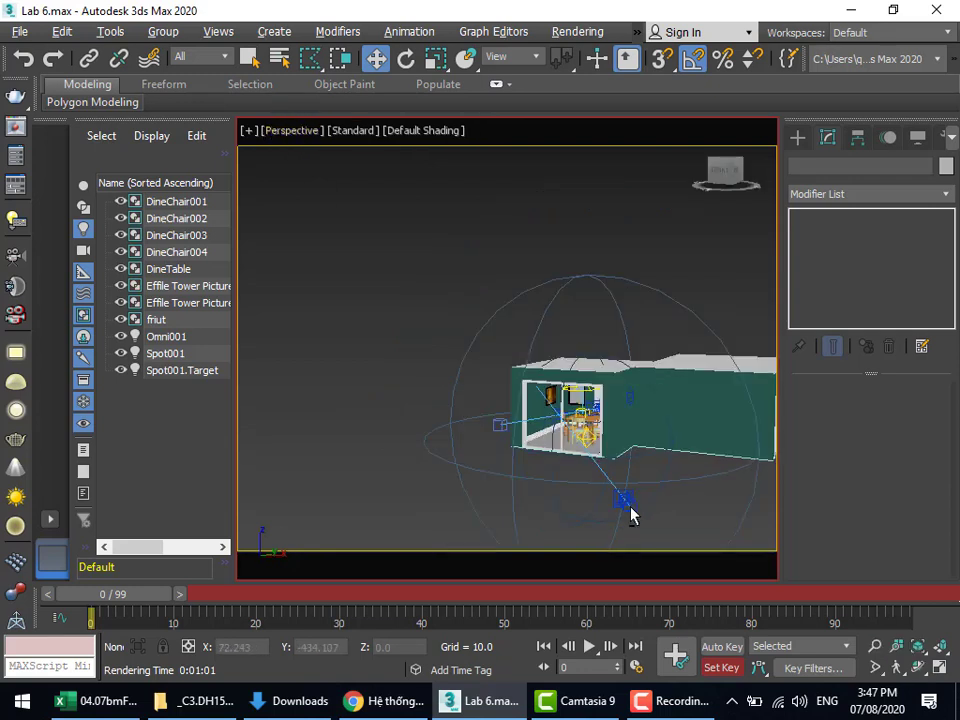
mouse_move(631, 514)
middle_mouse_down("alt")
mouse_move(579, 507)
mouse_move(643, 521)
mouse_move(585, 489)
mouse_move(619, 503)
middle_mouse_up("alt")
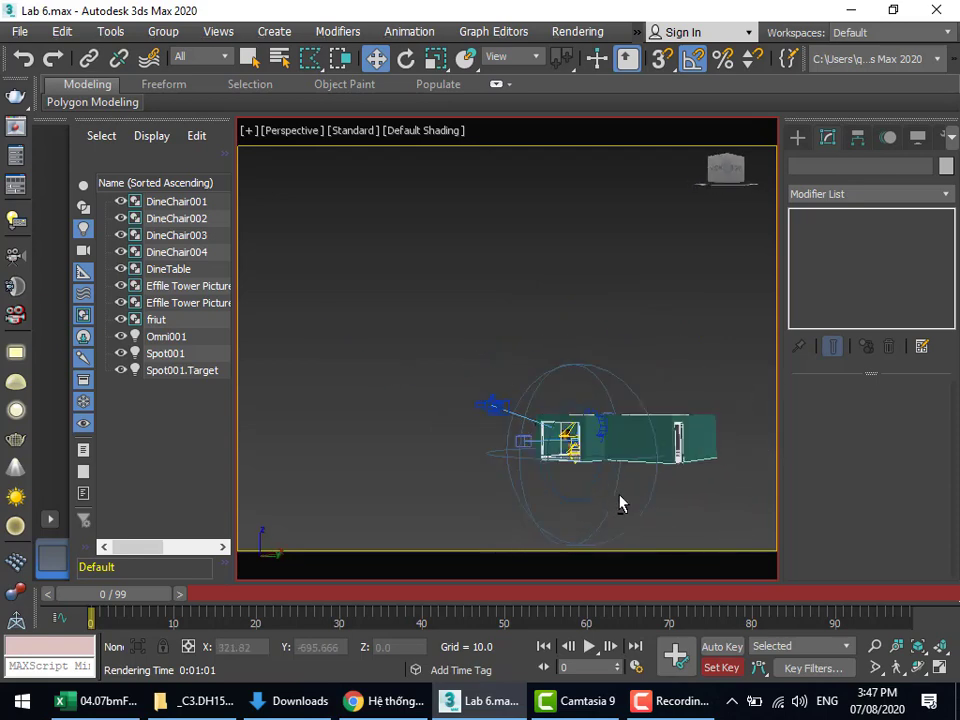
middle_click_drag(471, 486, 543, 476, "alt")
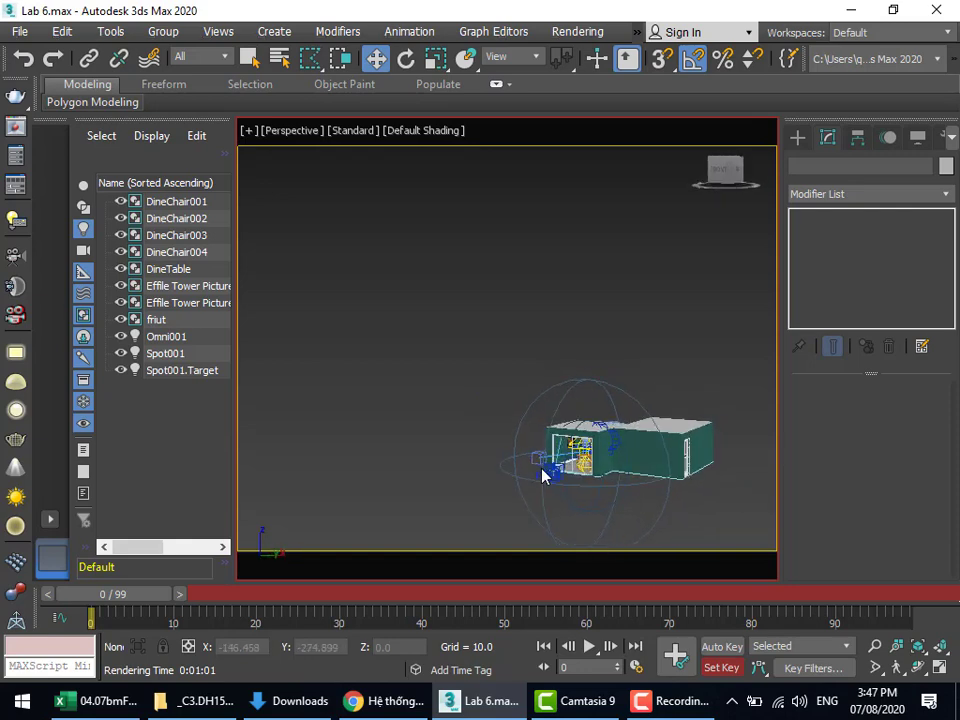
left_click(550, 476)
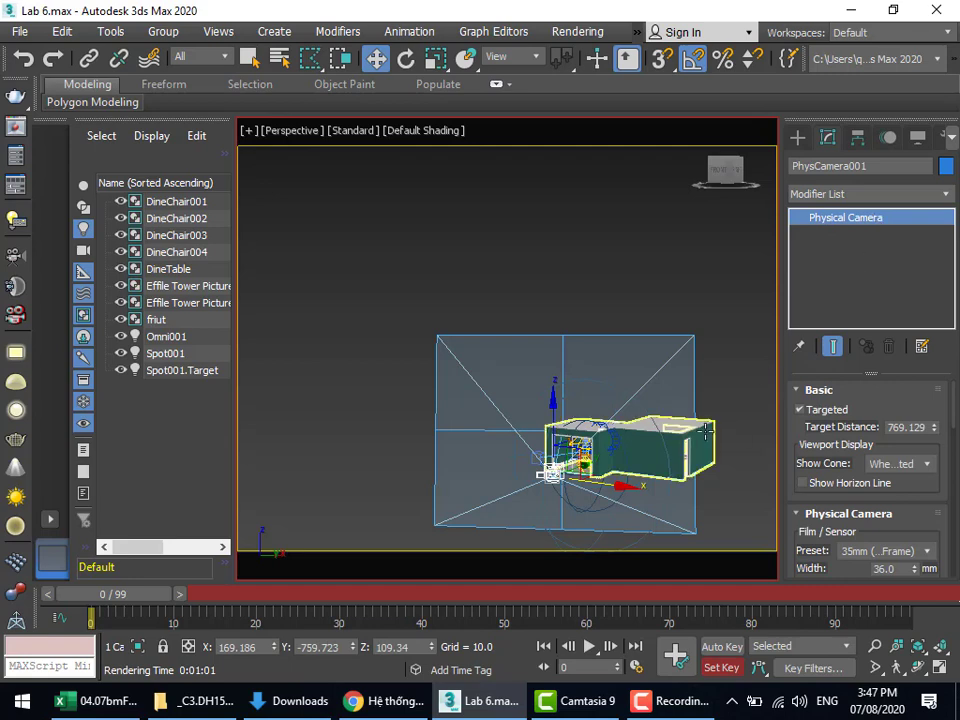
middle_click_drag(648, 458, 540, 398)
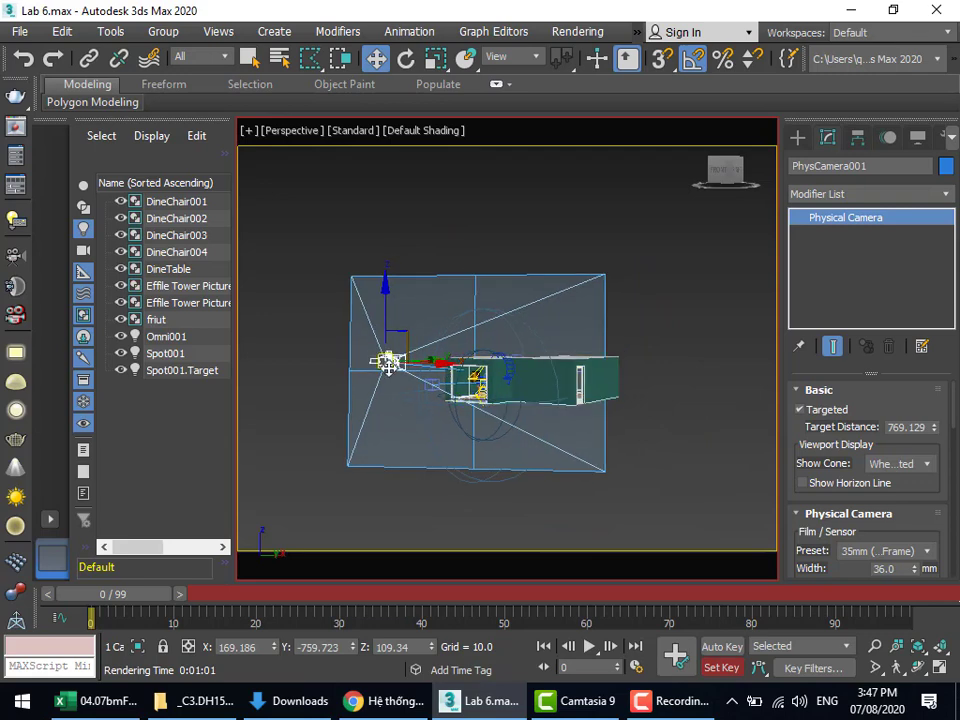
middle_click_drag(542, 407, 623, 449)
scroll(588, 411, "down", 3)
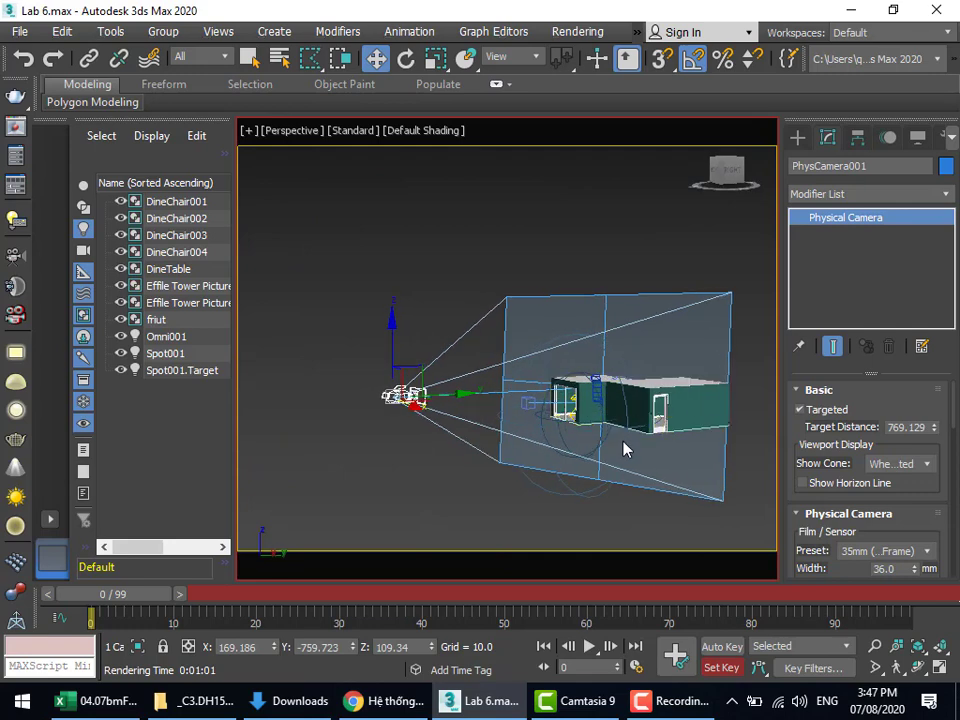
scroll(623, 449, "up", 2)
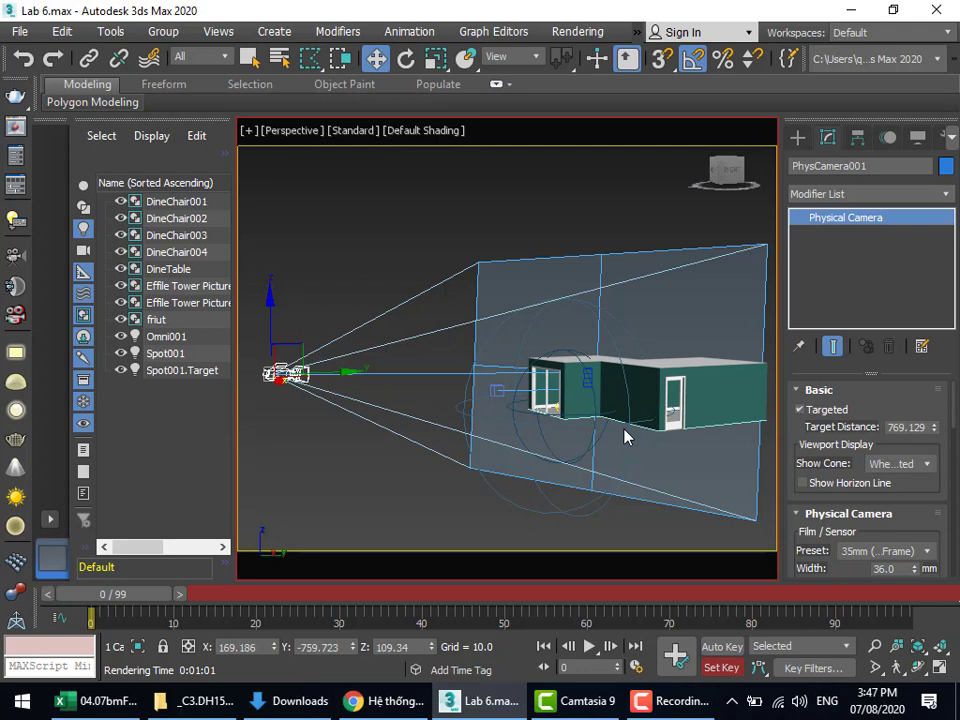
Toggle Set Key animation mode off and on again.
left_click(729, 667)
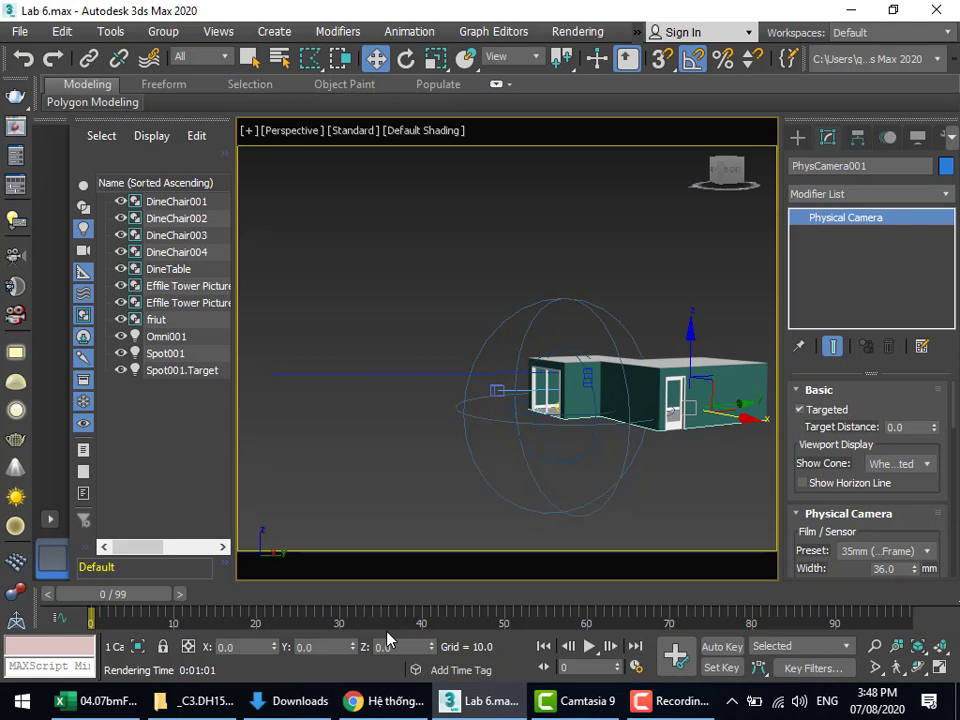
left_click(716, 670)
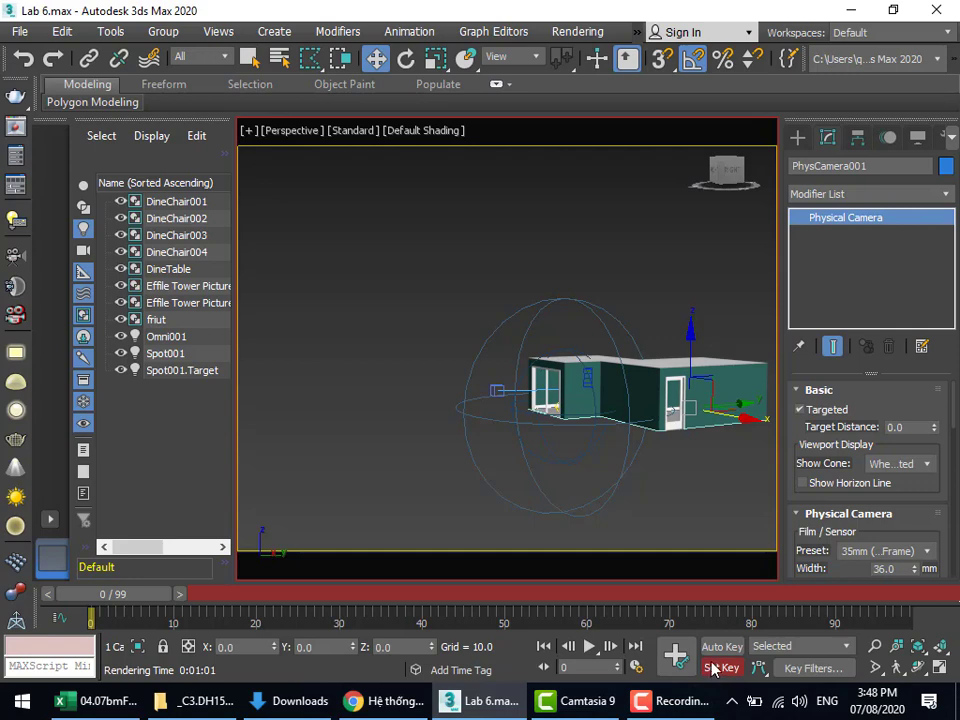
Try the Film and Custom frame rates in the time configuration and go back to NTSC.
left_click(636, 668)
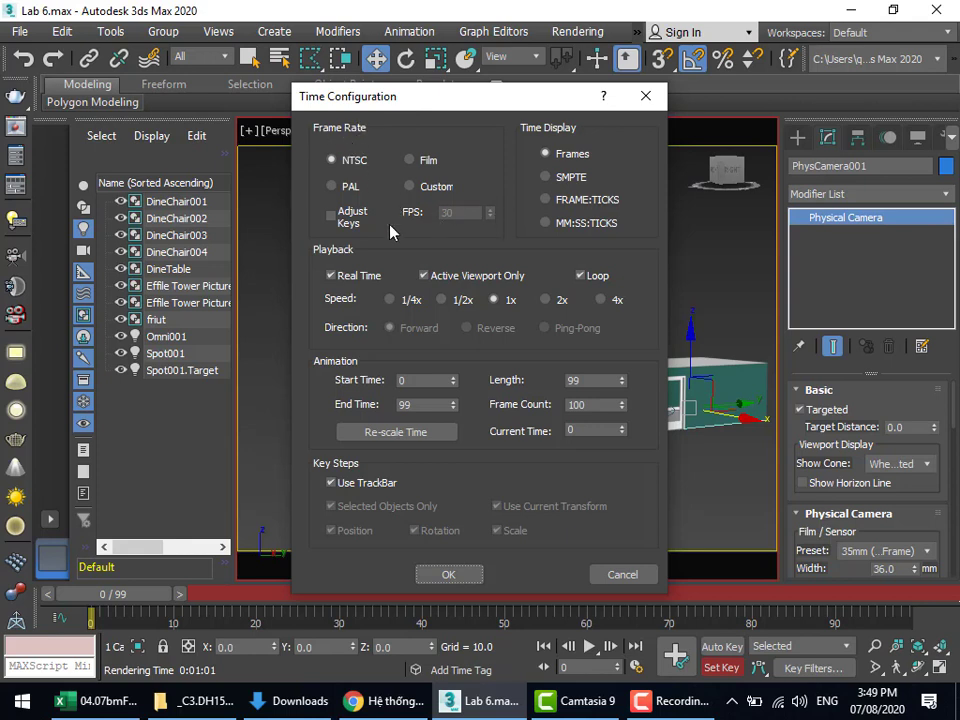
left_click(425, 161)
left_click(434, 189)
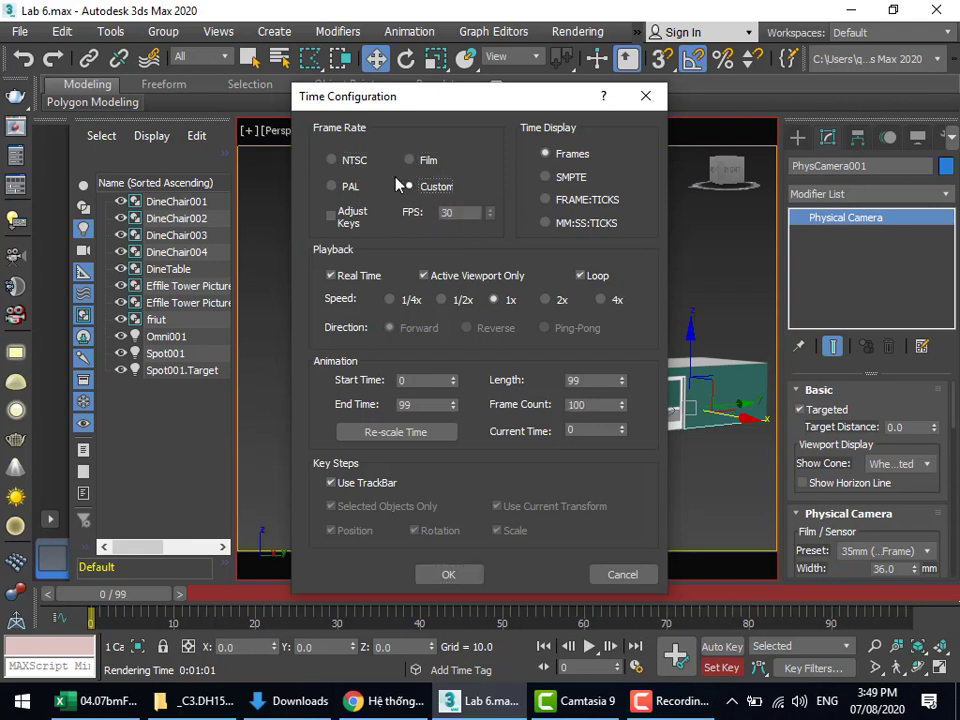
left_click(360, 162)
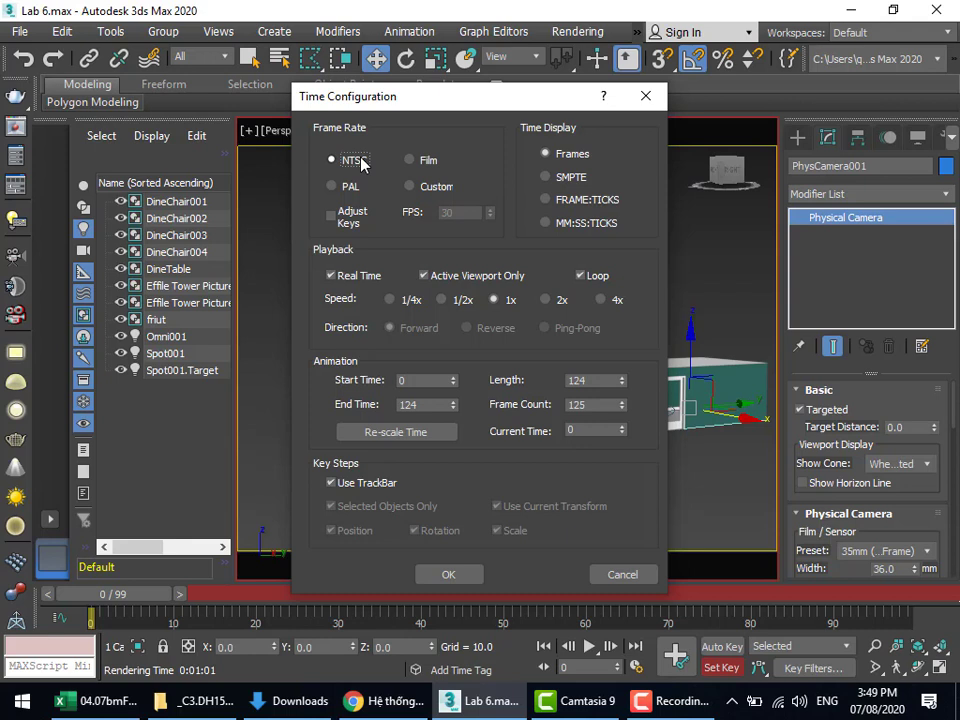
left_click(363, 165)
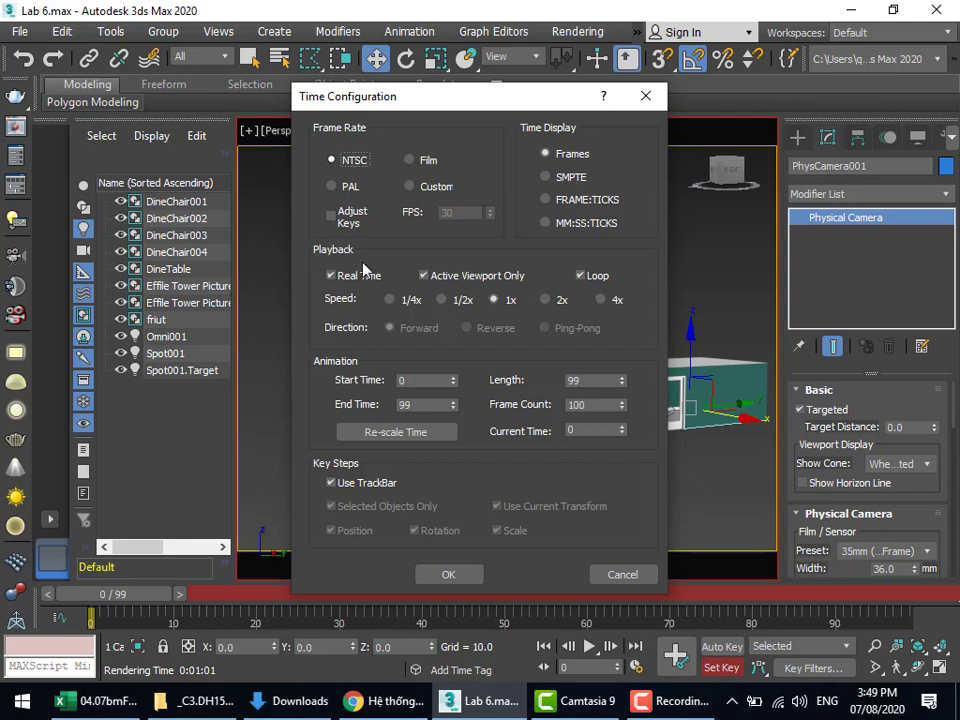
Review the animation start, end and length settings and the Re-scale Time options, closing the time configuration without applying anything.
left_click(425, 380)
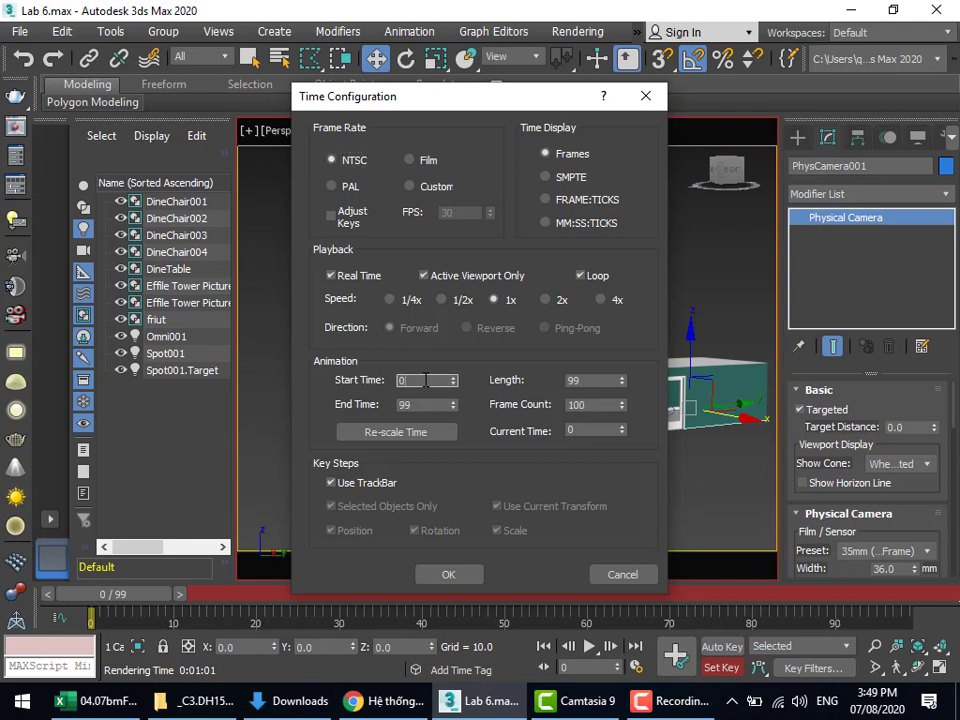
left_click(424, 405)
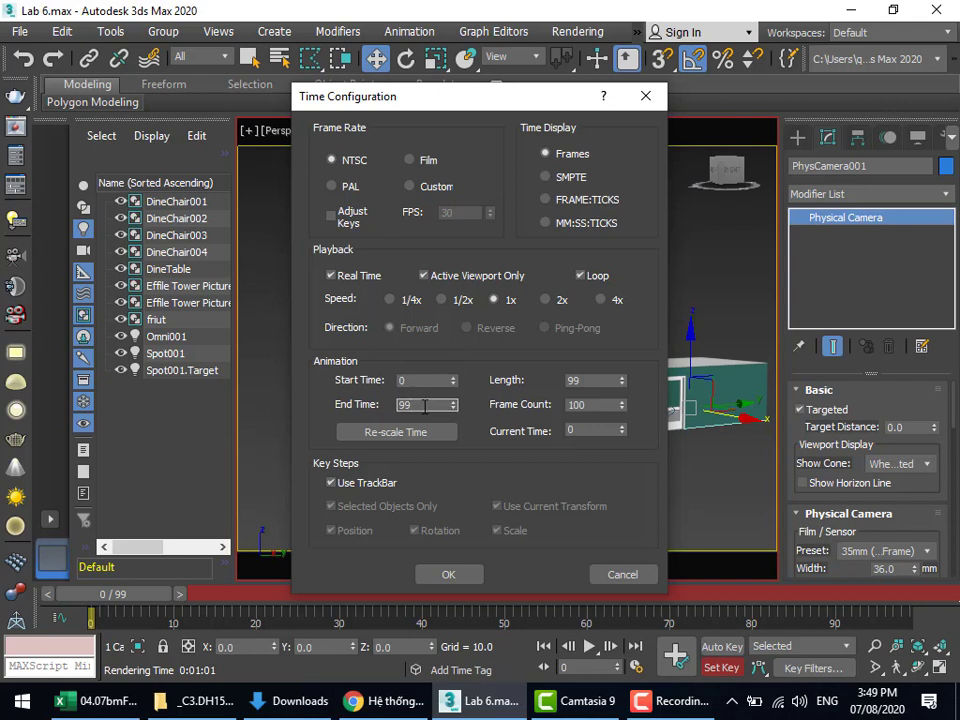
left_click(603, 383)
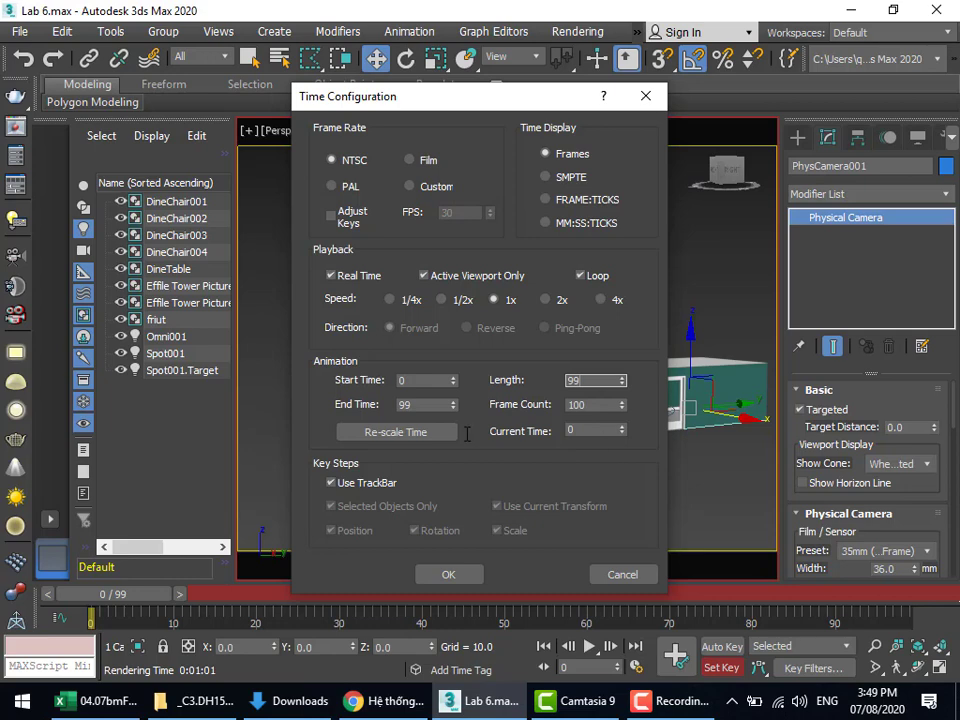
left_click(408, 432)
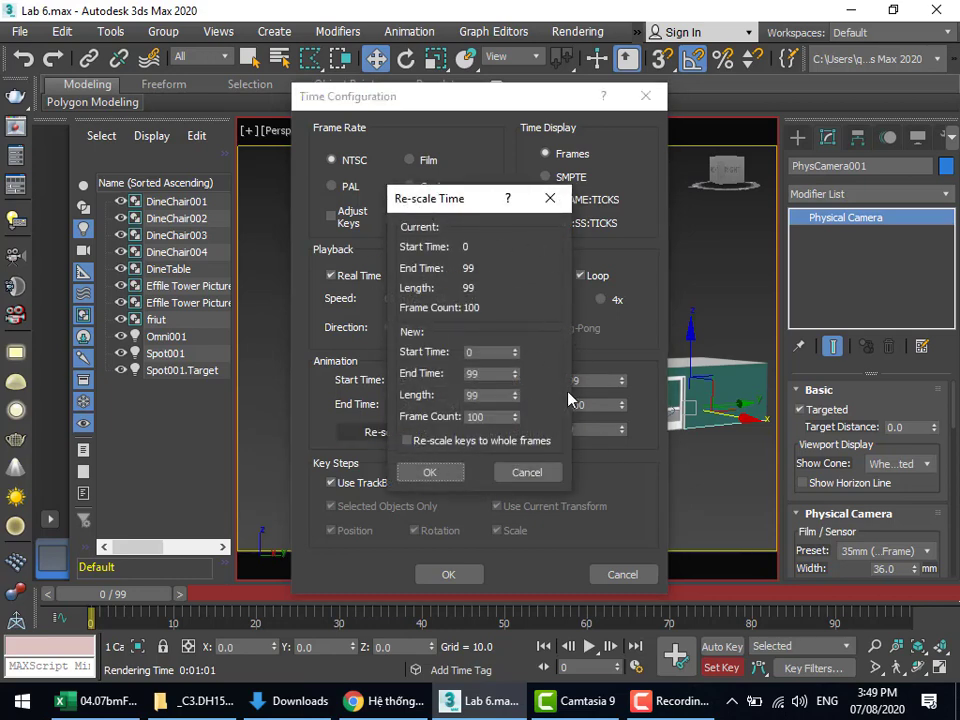
left_click(540, 476)
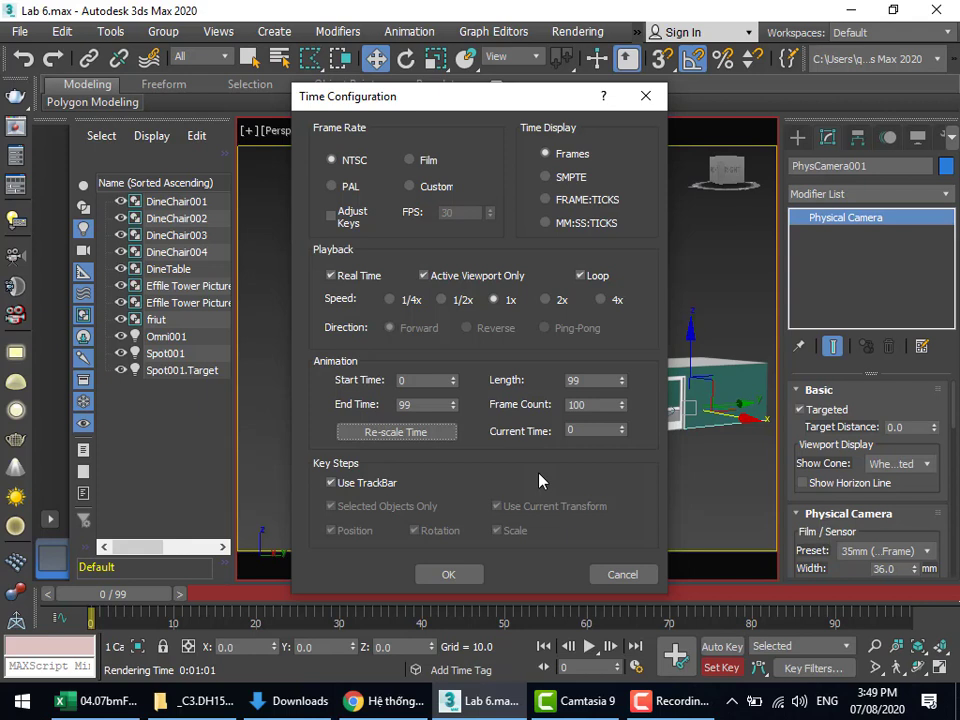
double_click(600, 381)
left_click(618, 574)
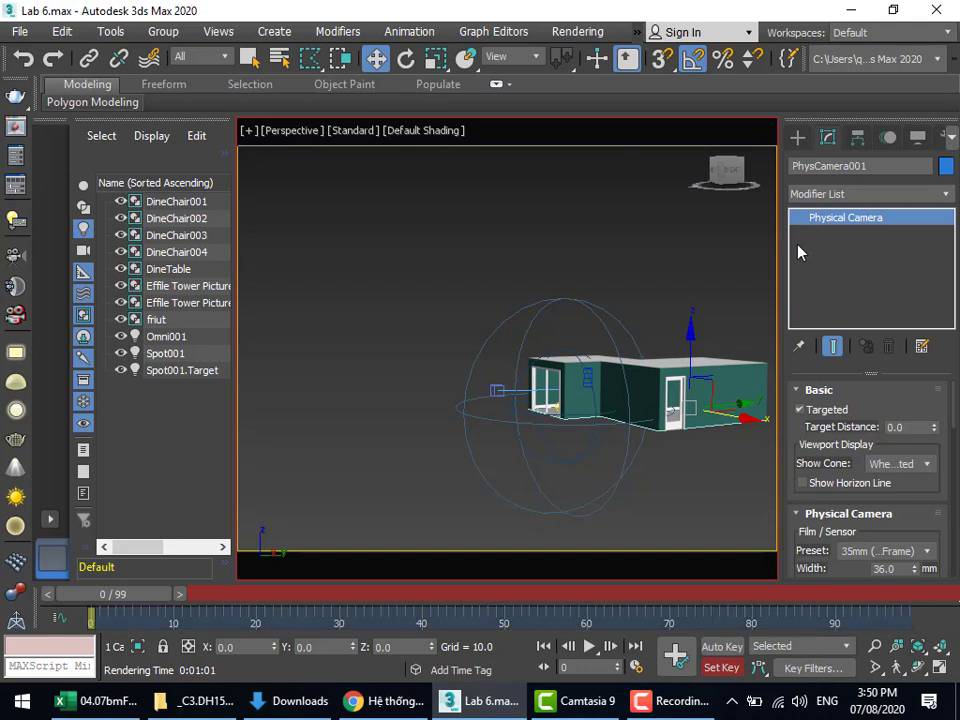
Switch the viewport to the physical camera's view and turn off Set Key mode with nothing selected.
key("c")
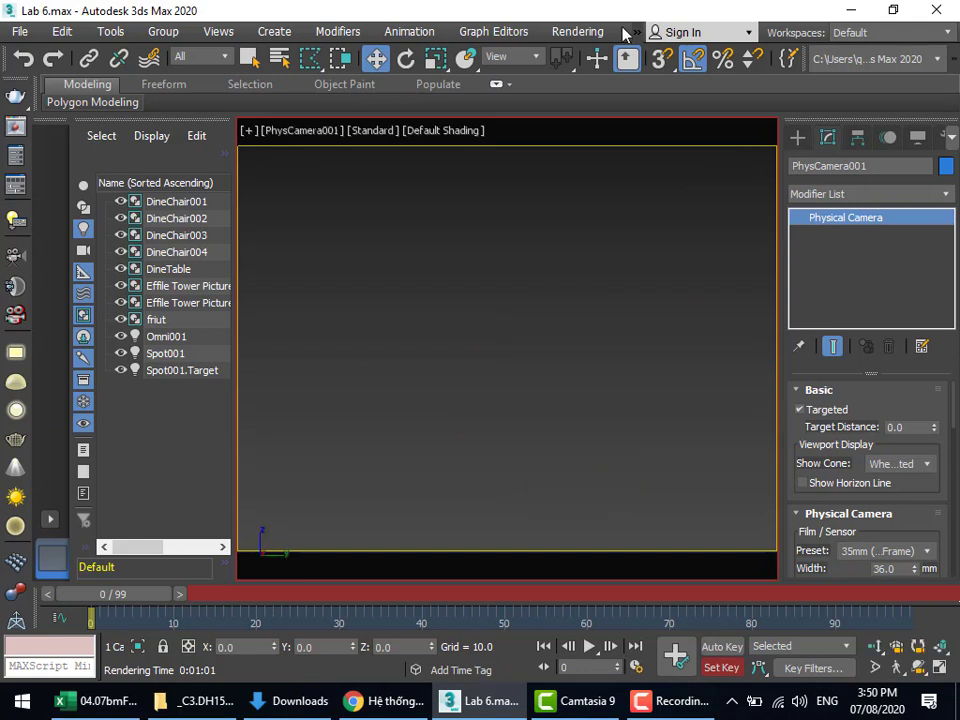
left_click(403, 386)
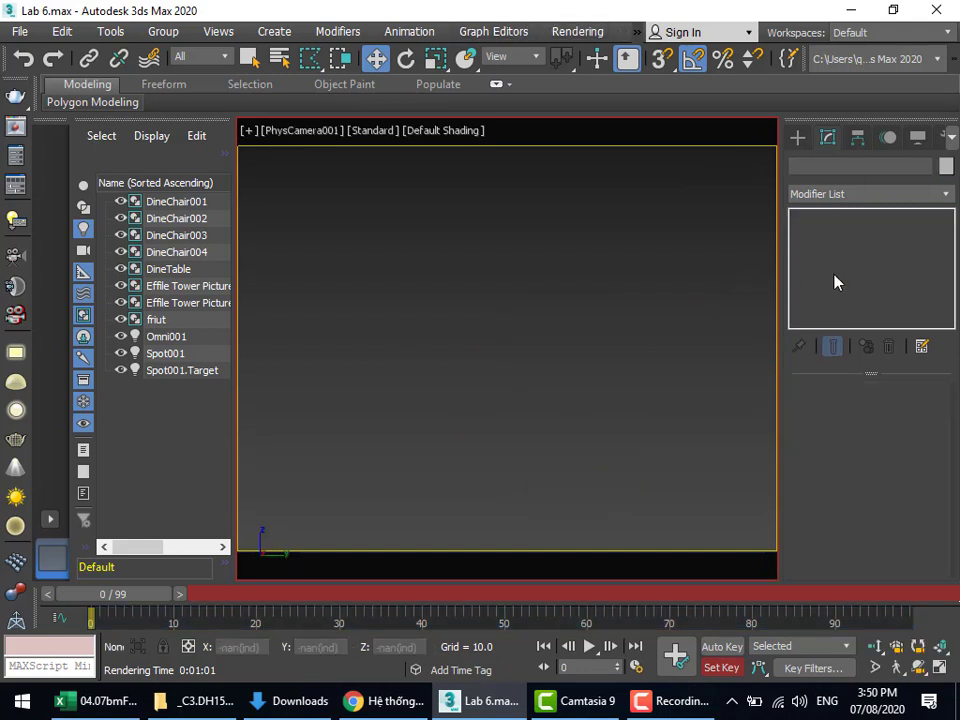
left_click(722, 646)
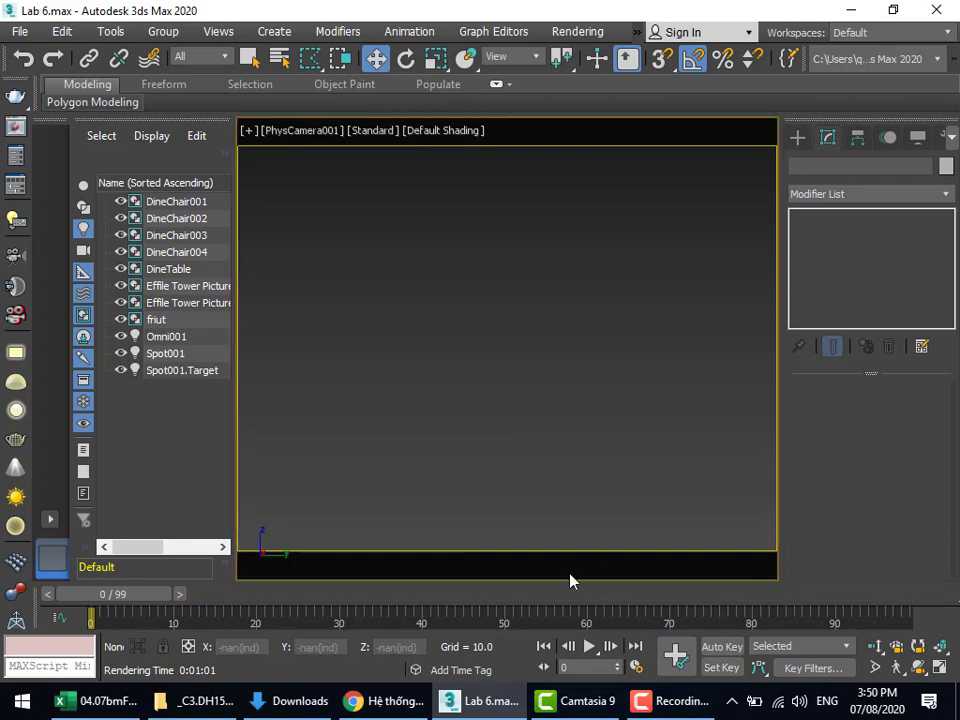
Switch the viewport to perspective and set it to look through PhysCamera001 from the list of scene cameras.
key("p")
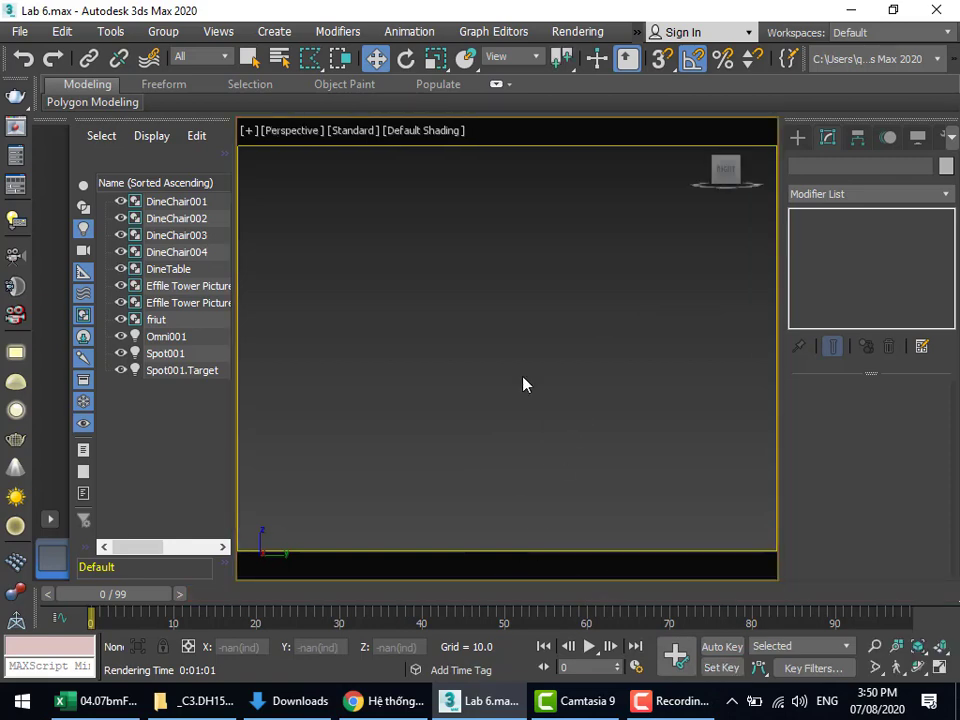
left_click(289, 135)
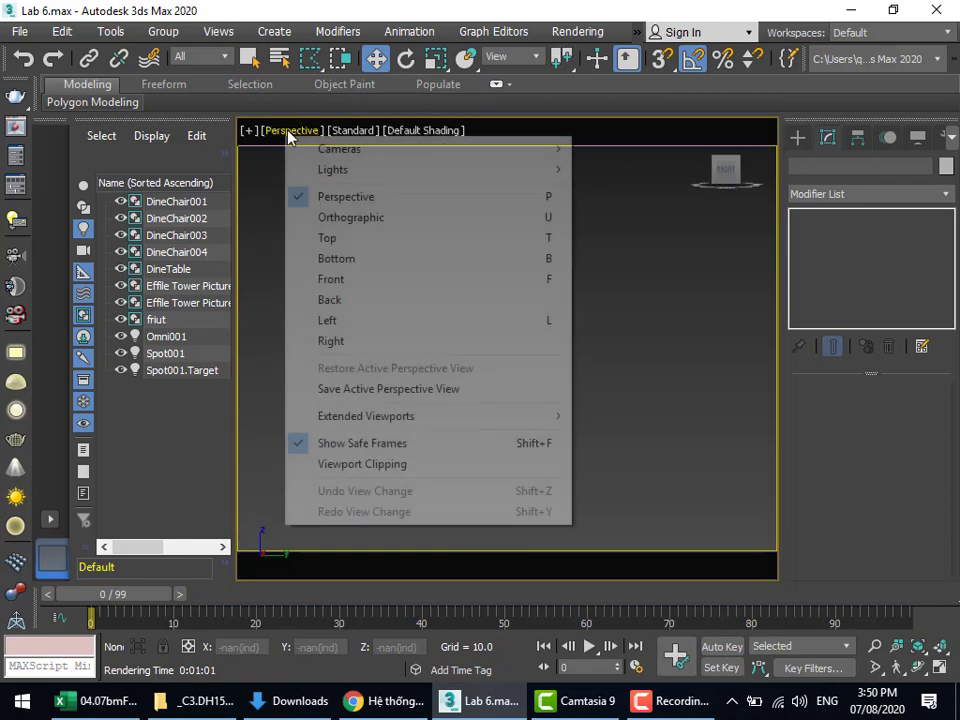
left_click(289, 135)
key("c")
double_click(435, 246)
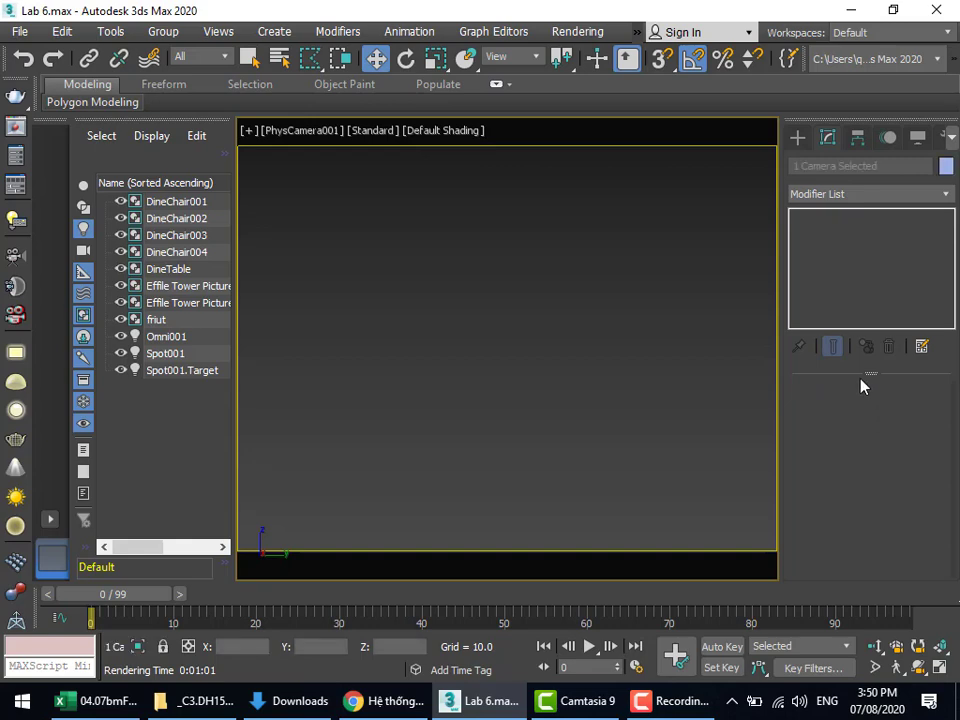
key("c")
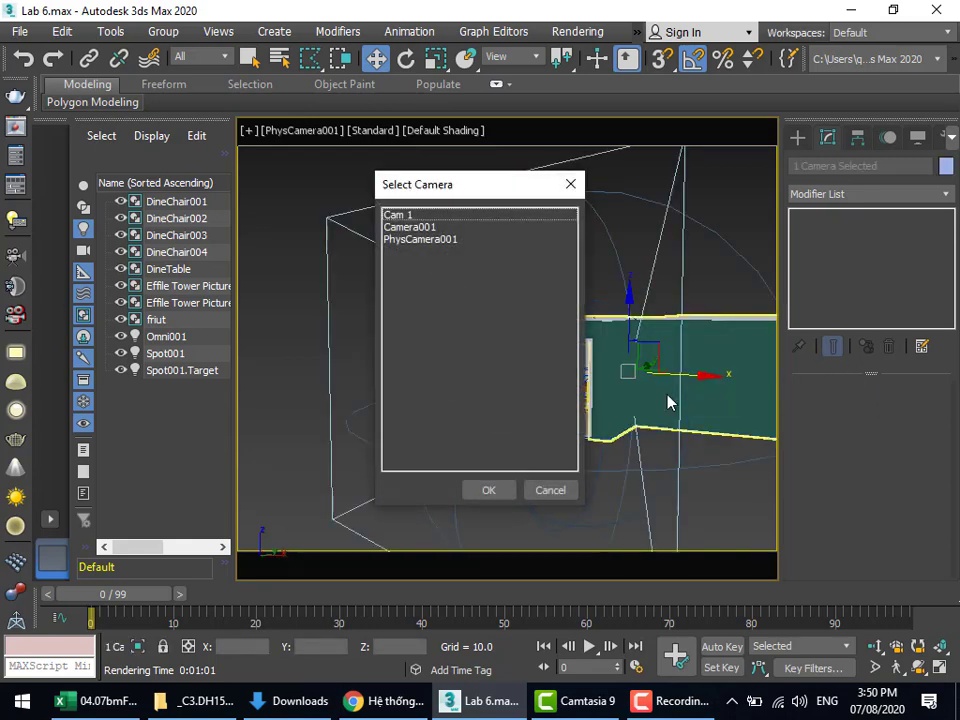
double_click(403, 238)
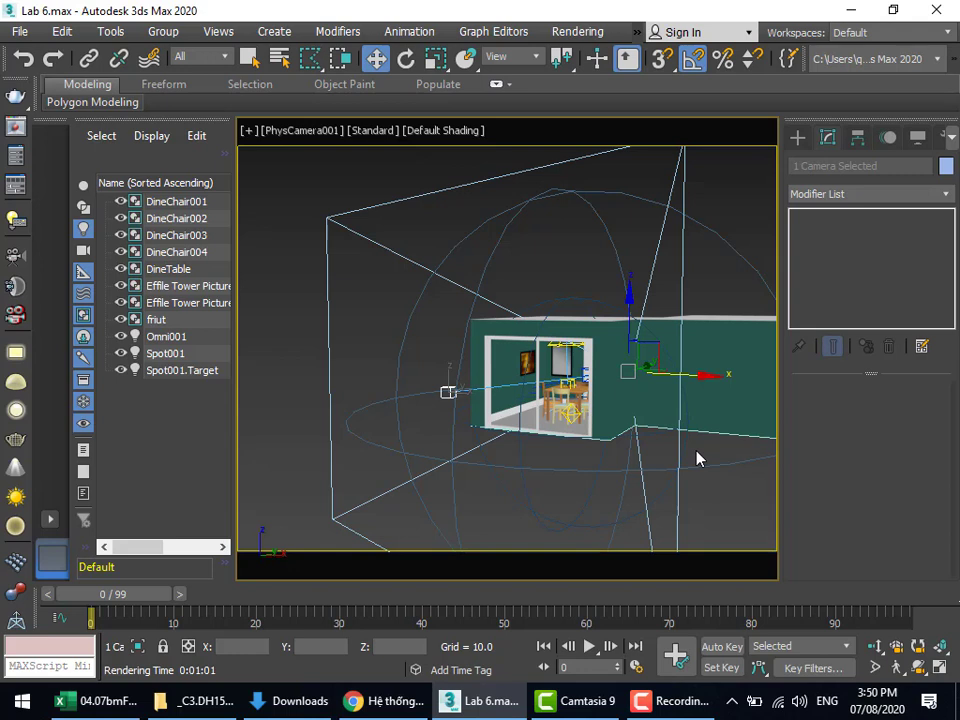
In the perspective view, record a camera key at frame 0 in Set Key mode and move the timeline to frame 4.
key("p")
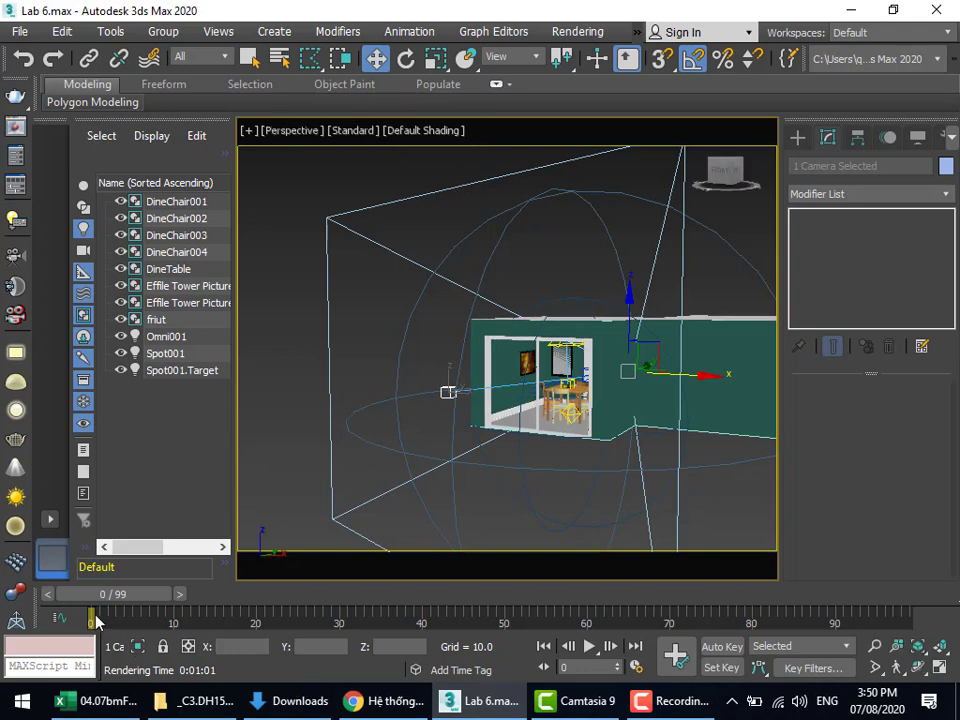
mouse_move(97, 594)
left_mouse_down()
mouse_move(422, 604)
mouse_move(97, 594)
left_mouse_up()
key("w")
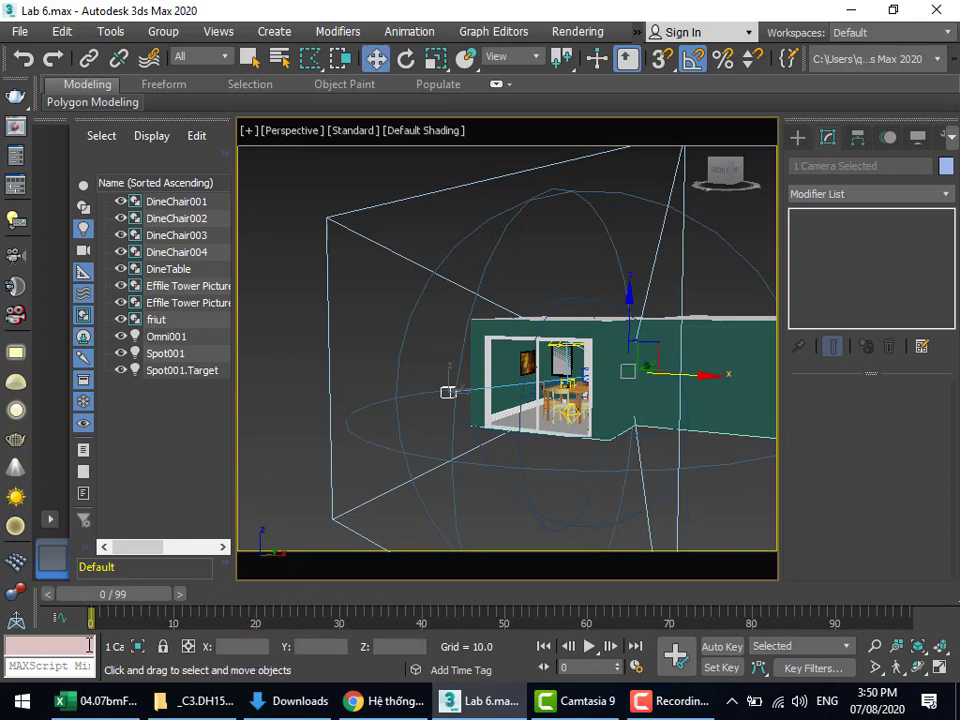
left_click(724, 672)
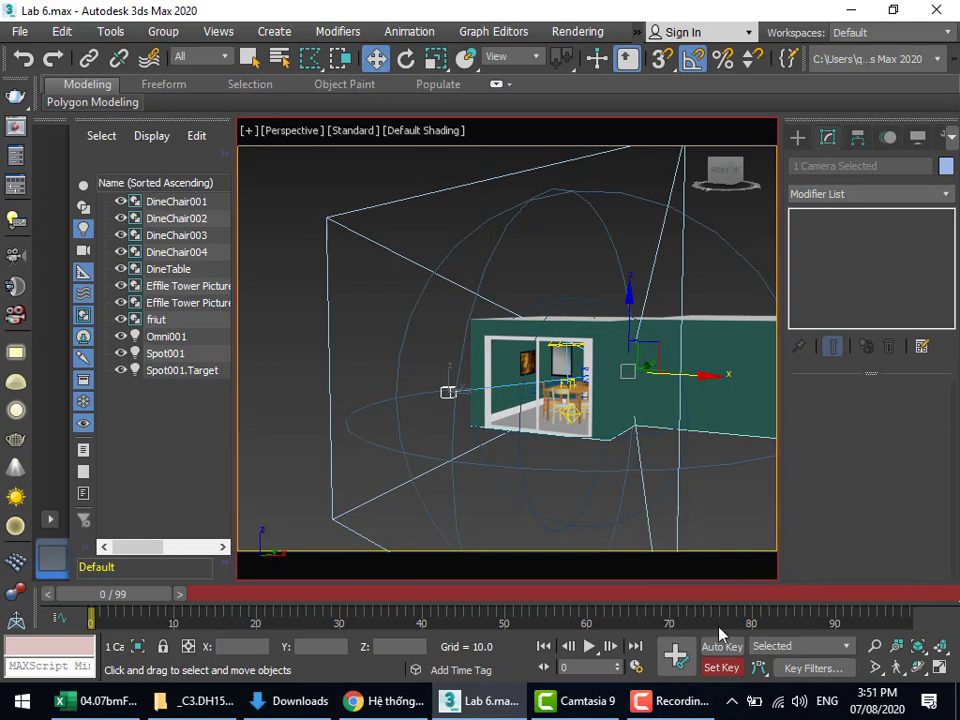
left_click(673, 660)
left_click_drag(113, 594, 143, 594)
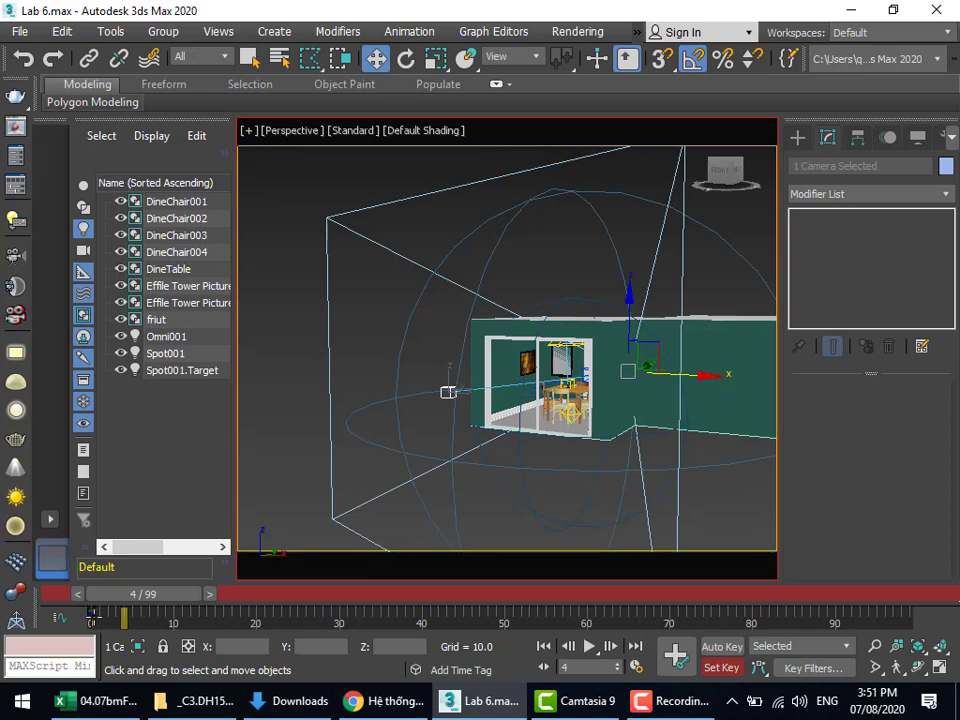
Switch to File Explorer, launch zoomit_45 from the Data (D:) drive and return to the Lab 6 scene in 3ds Max.
left_click(197, 701)
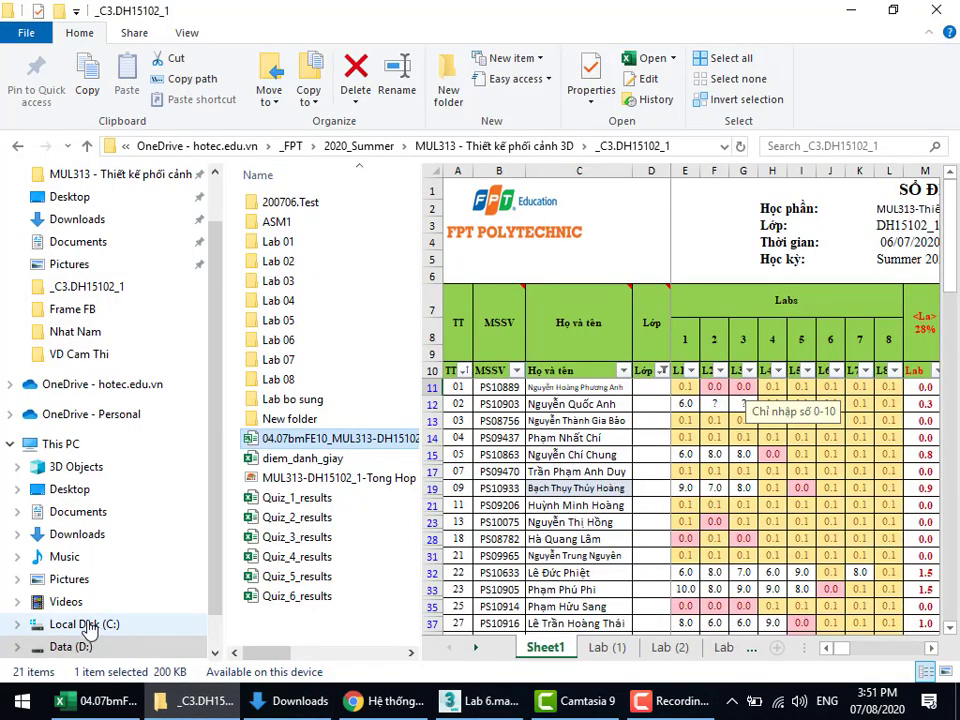
left_click(57, 649)
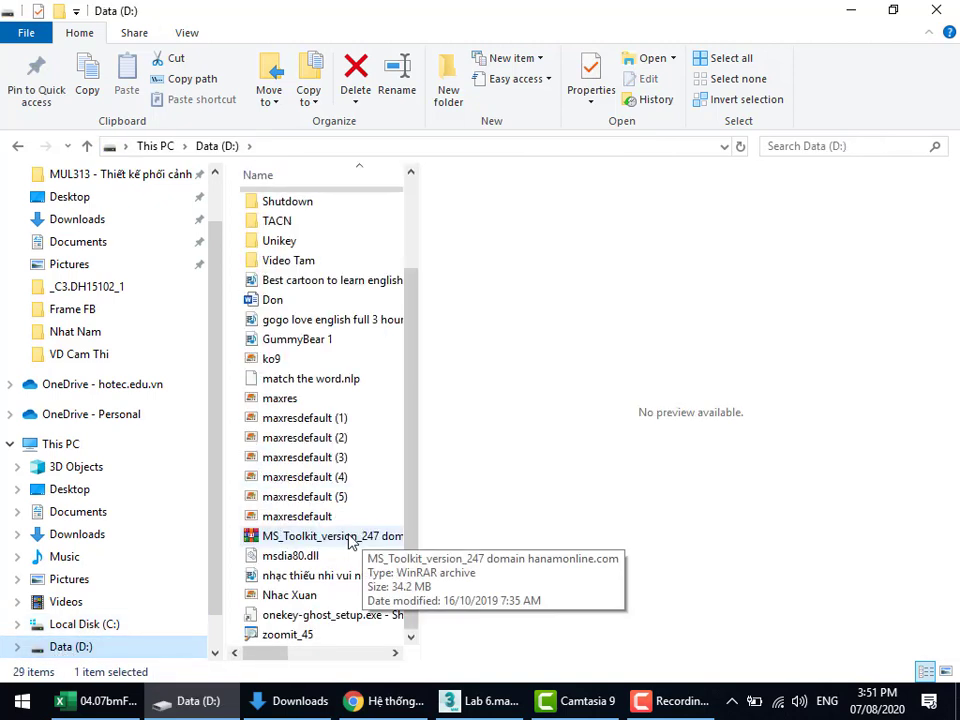
double_click(296, 636)
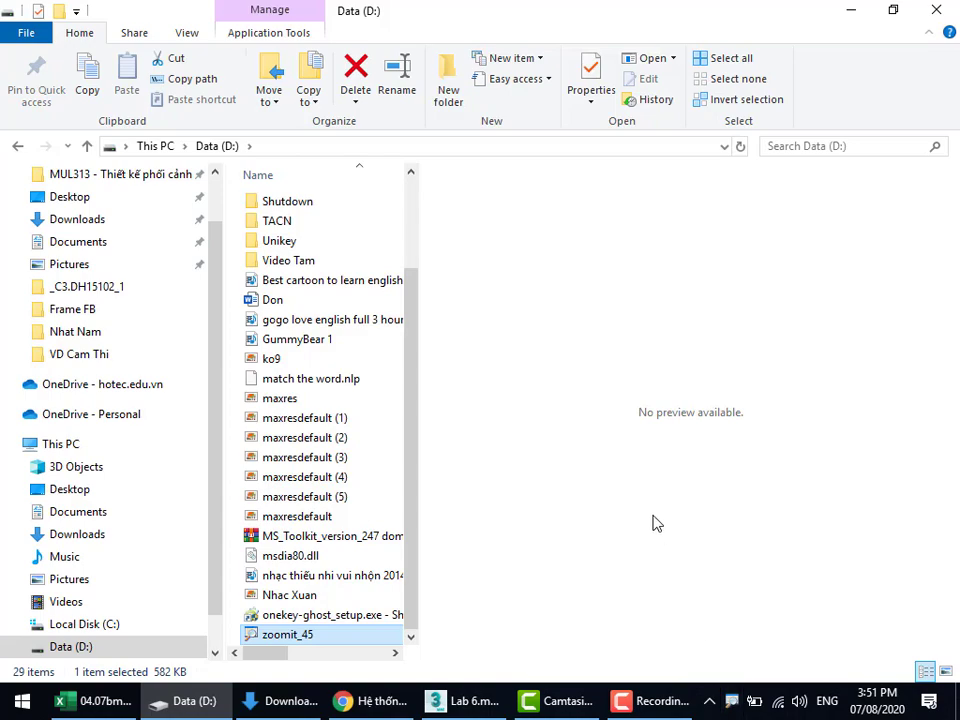
left_click(851, 10)
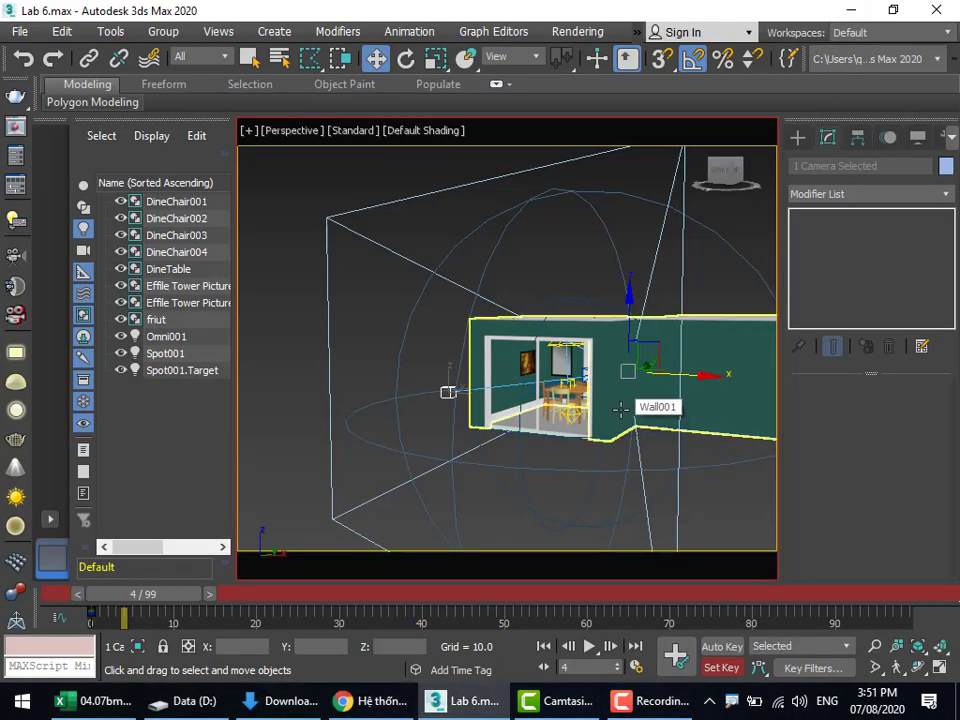
Magnify the start of the timeline, look at the options of the key at frame 0 and move the timeline to frame 10.
key("ctrl+1")
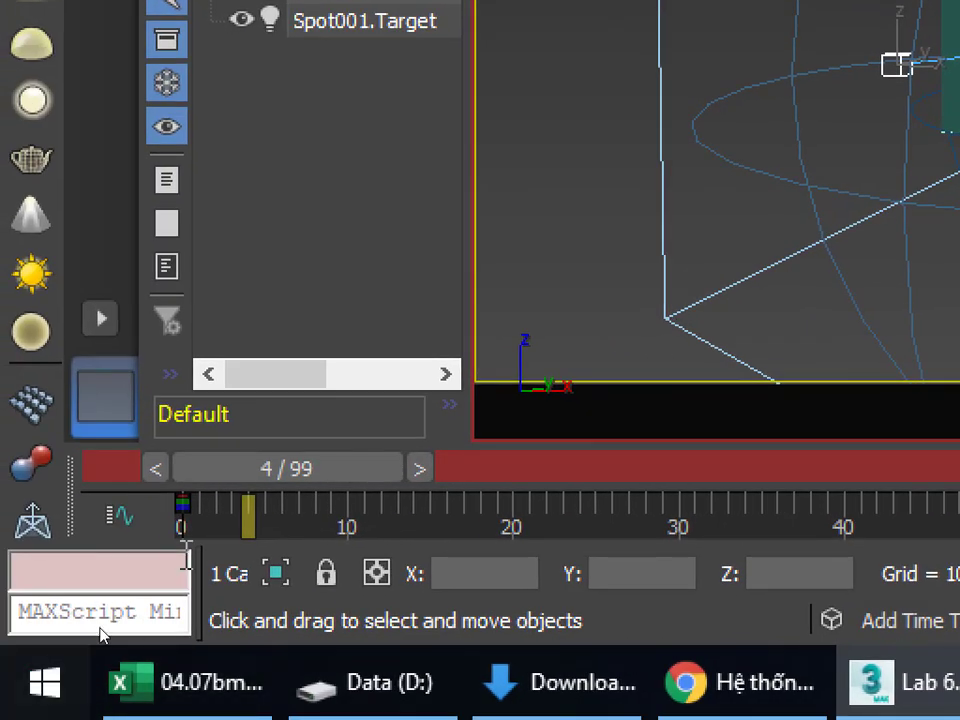
right_click(206, 528)
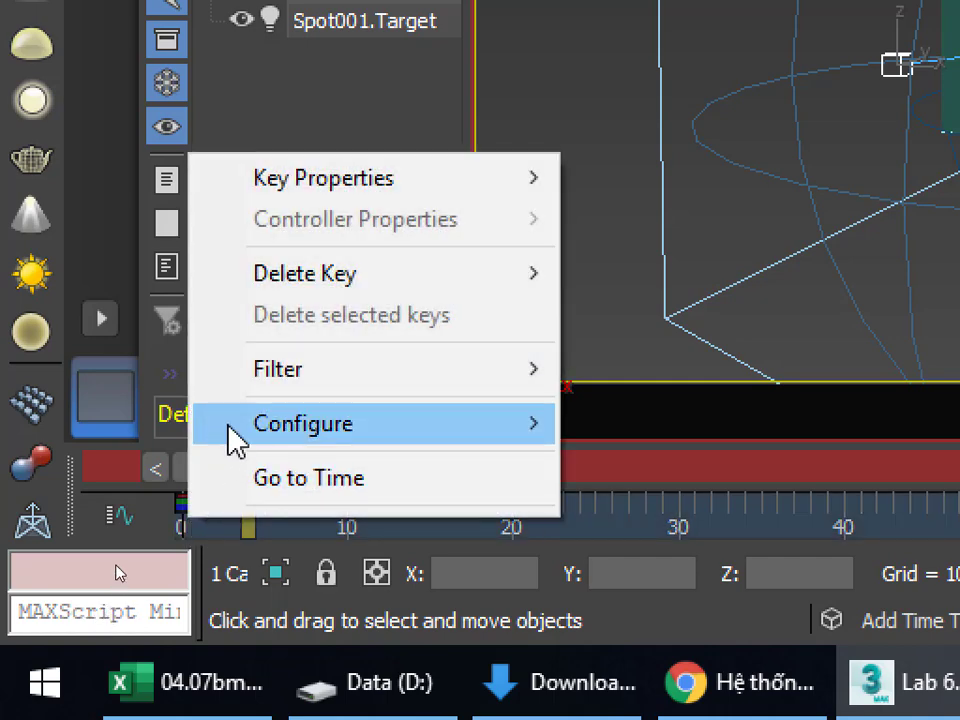
left_click(244, 120)
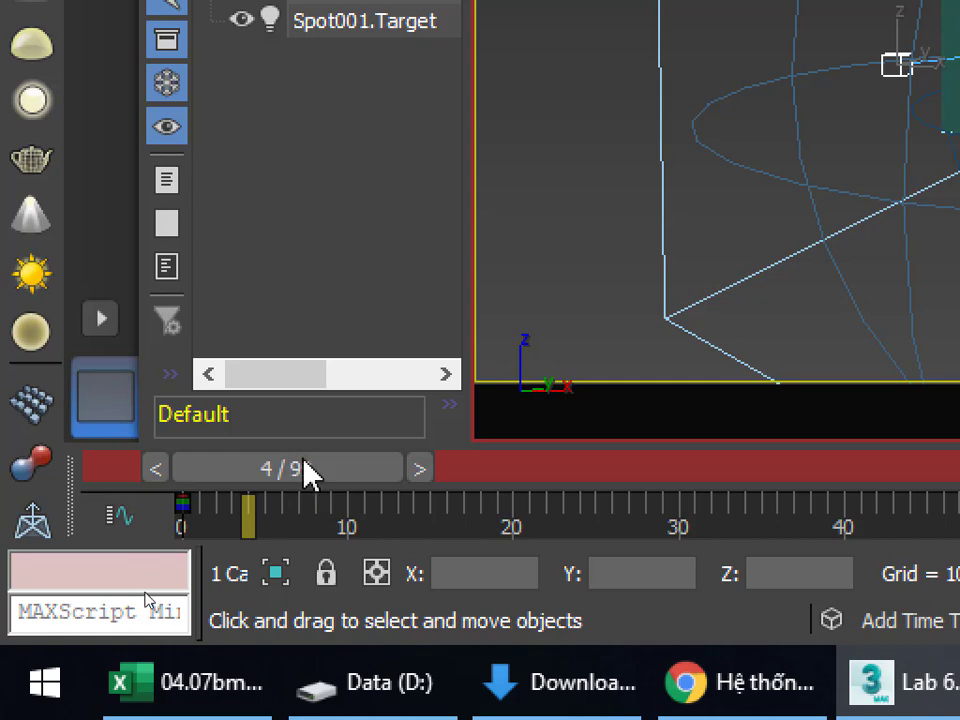
left_click_drag(283, 468, 381, 467)
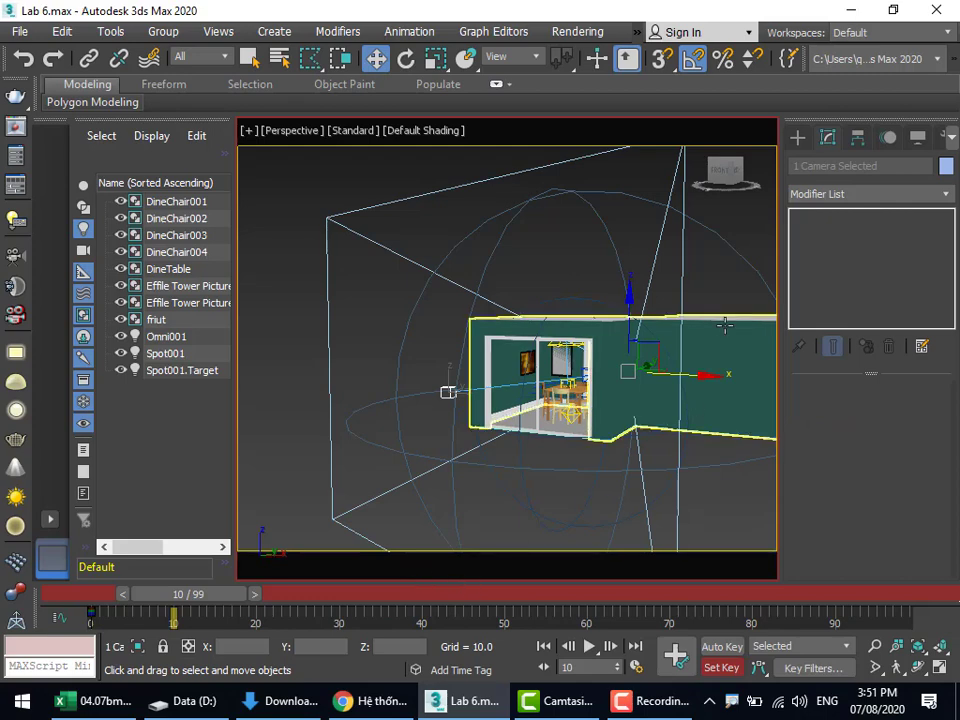
Select the physical camera PhysCamera001 and rename it "Cam Di Chuyen".
scroll(588, 337, "down", 8)
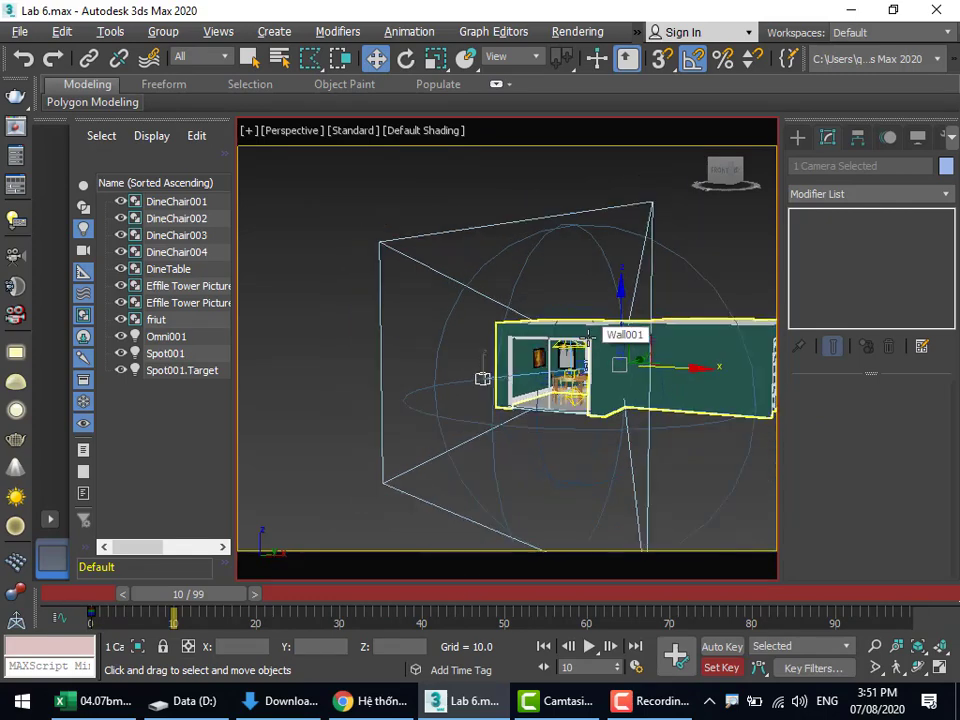
scroll(596, 360, "up", 5)
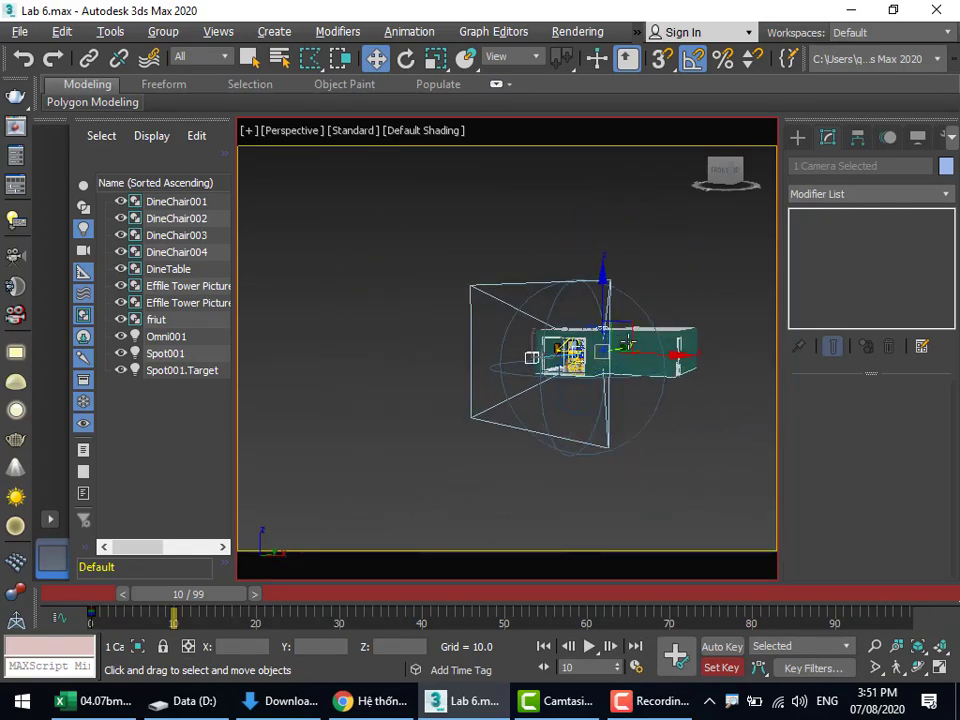
left_click(497, 272)
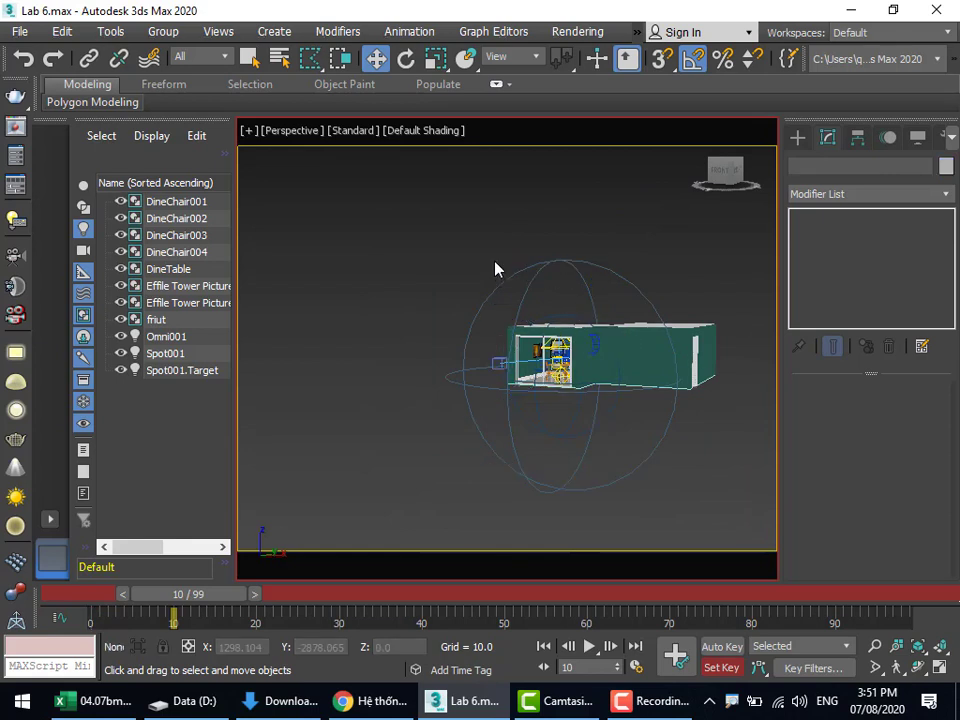
left_click(499, 363)
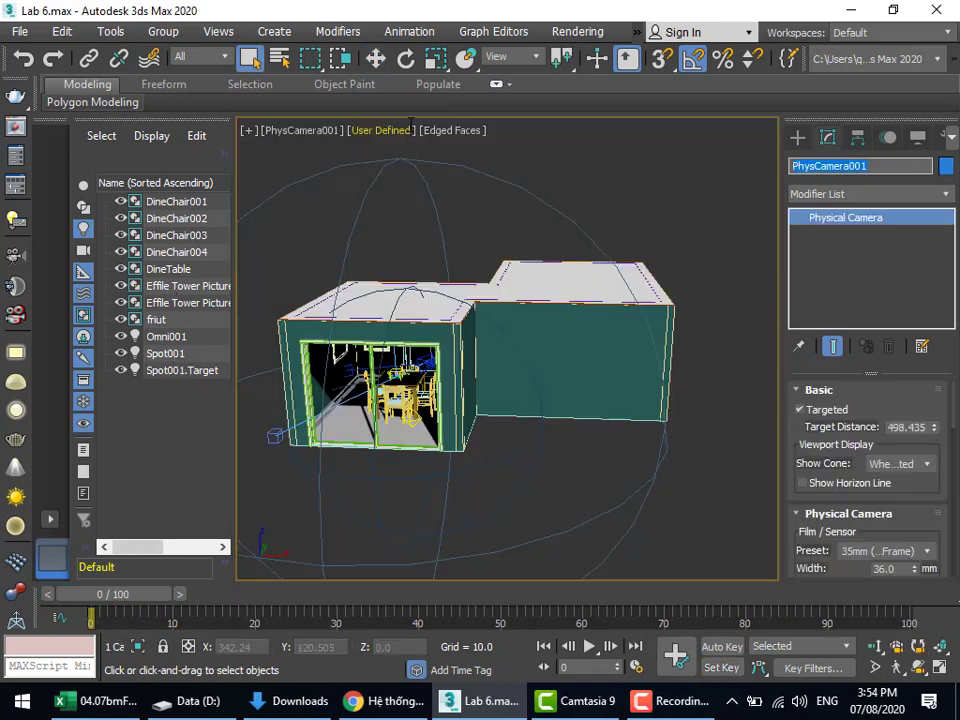
type("Cam Di Cguye")
key("BackSpace")
key("BackSpace")
key("BackSpace")
type("uyen")
key("Return")
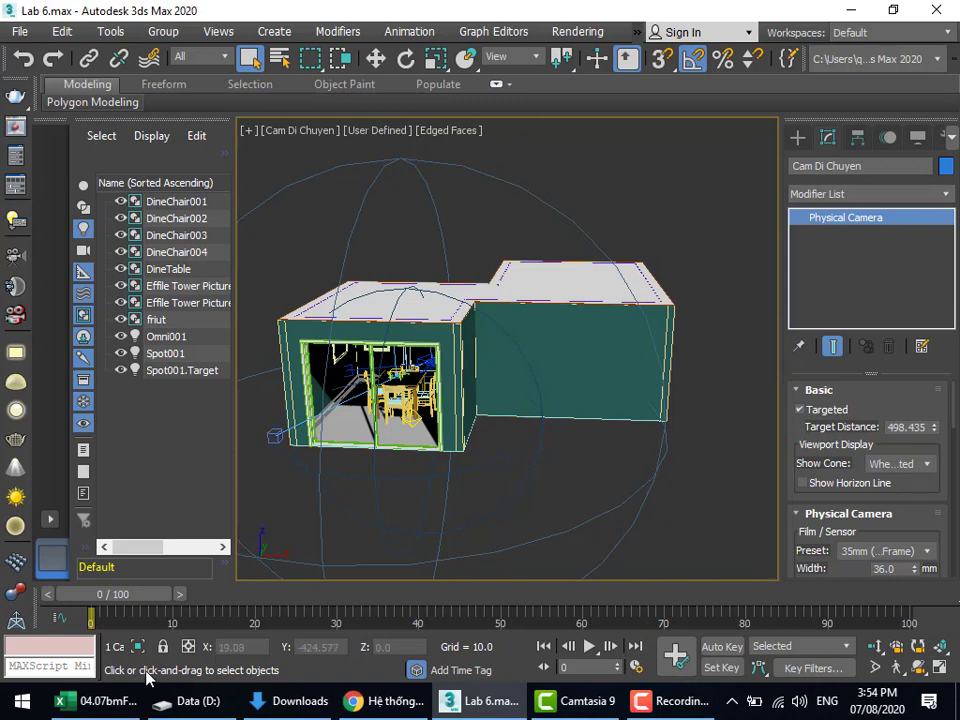
Record a key for Cam Di Chuyen at frame 0 in Set Key mode and show frame 10 in the perspective view.
key("'")
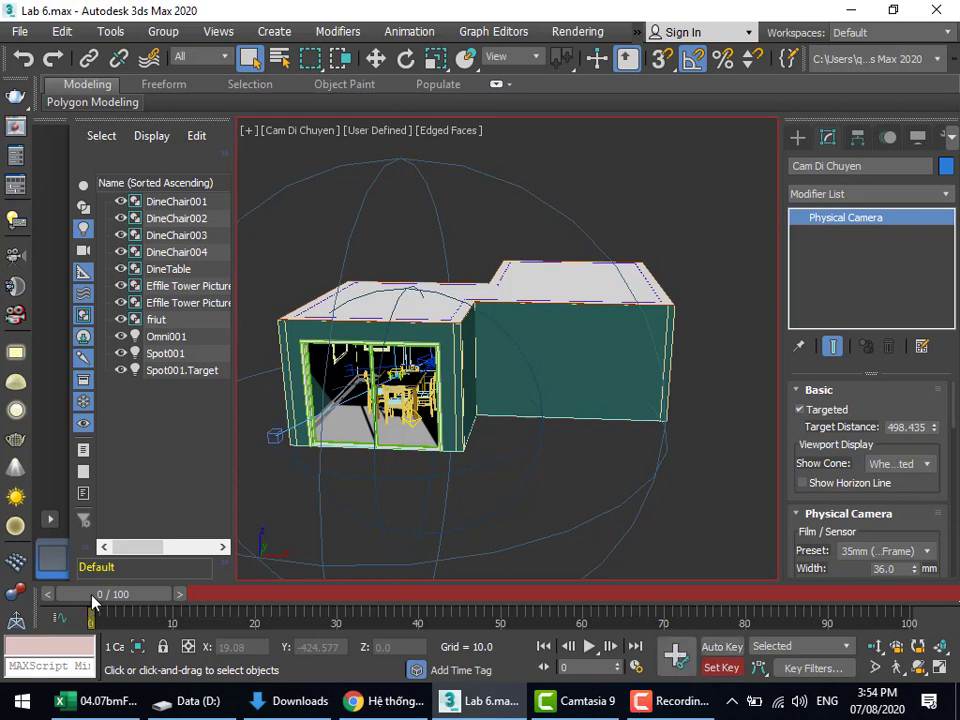
left_click_drag(97, 597, 172, 598)
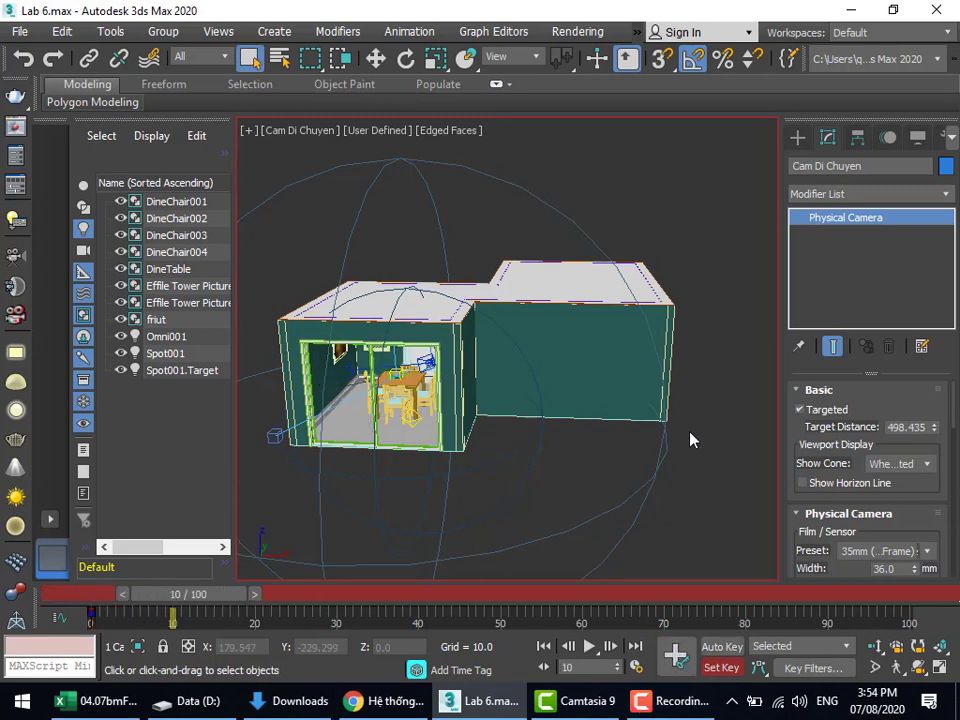
left_click(299, 130)
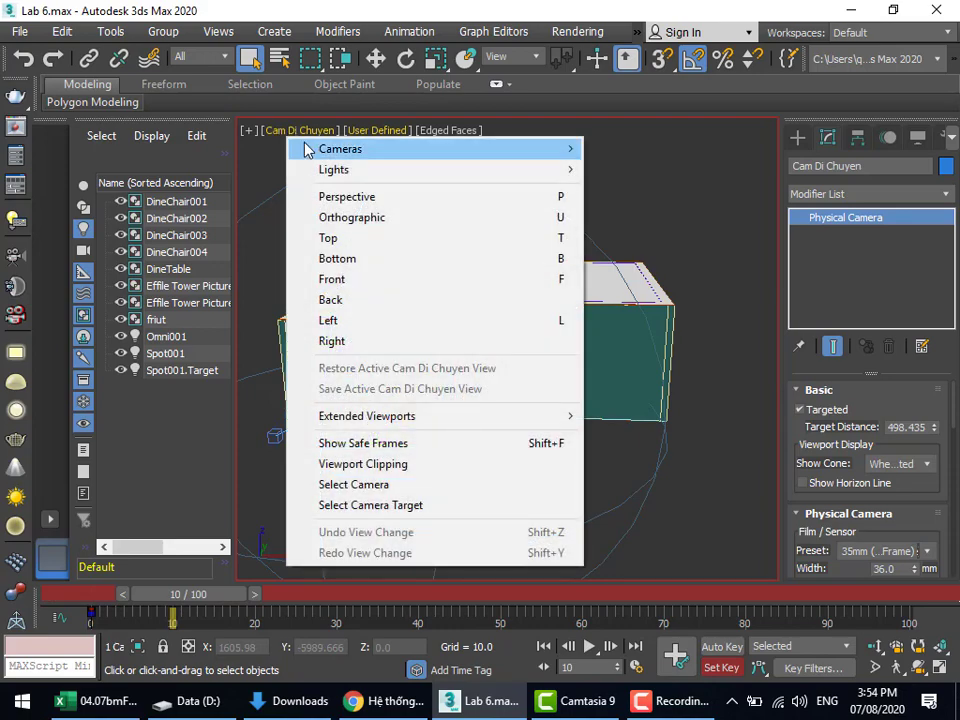
left_click(340, 196)
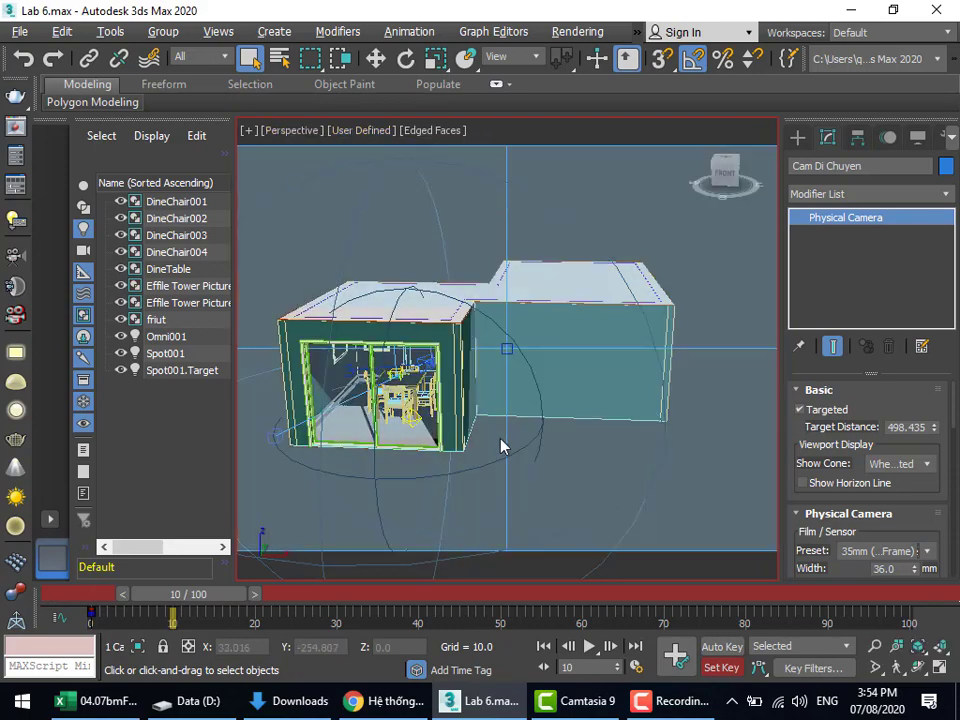
middle_click_drag(499, 446, 450, 457, "alt")
scroll(456, 439, "up", 2)
scroll(456, 439, "down", 8)
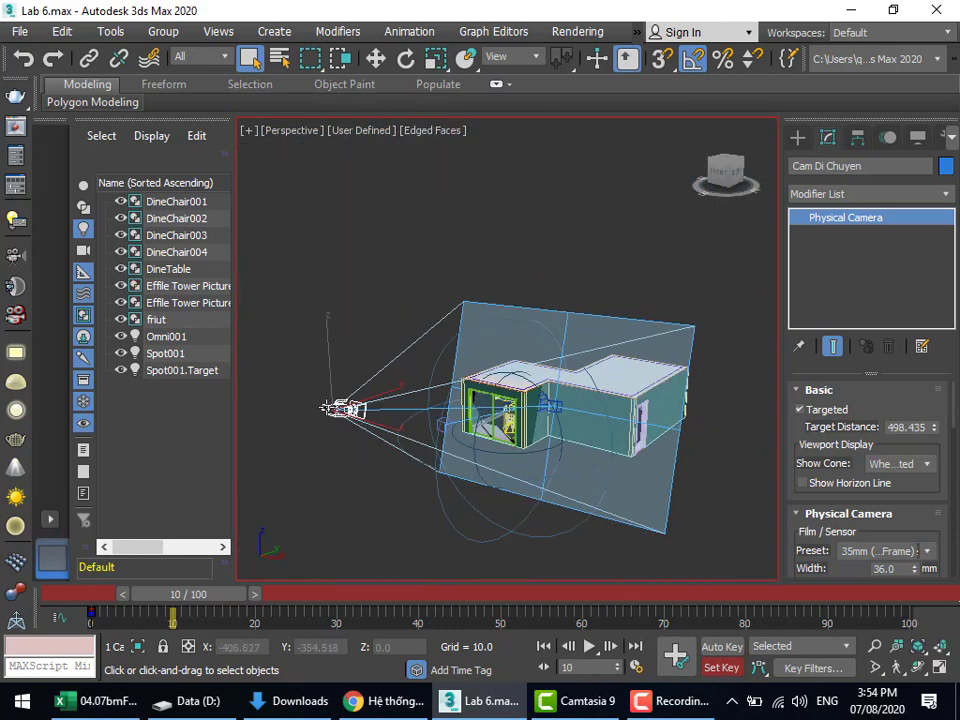
Move Cam Di Chuyen beside the building, undo that move, and move it within the horizontal plane to about X 188, Y -726.
left_click(376, 57)
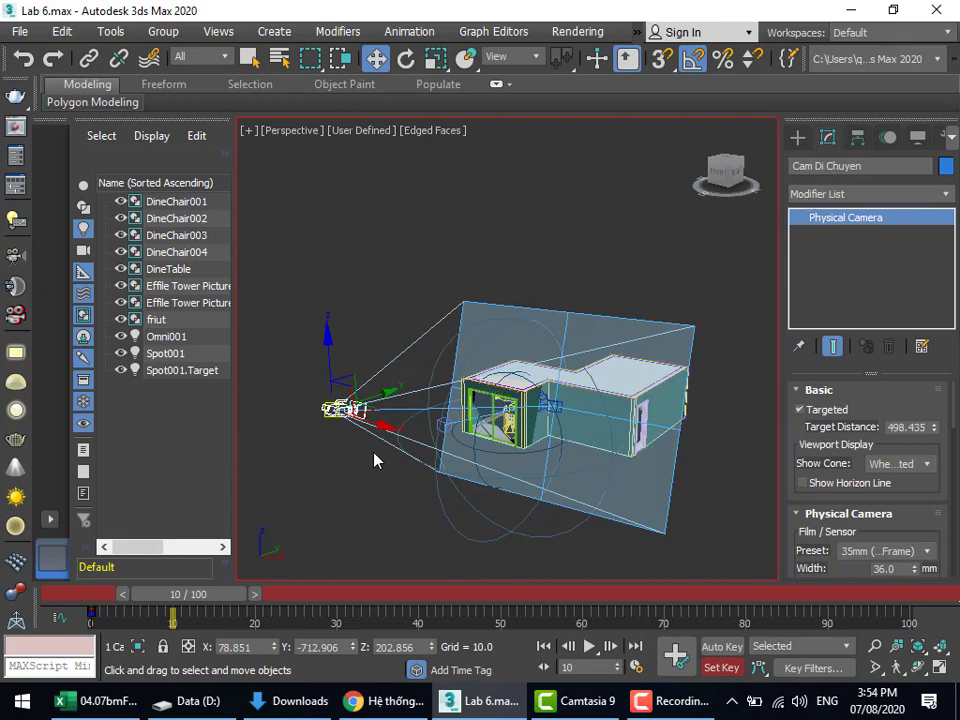
scroll(364, 456, "up", 4)
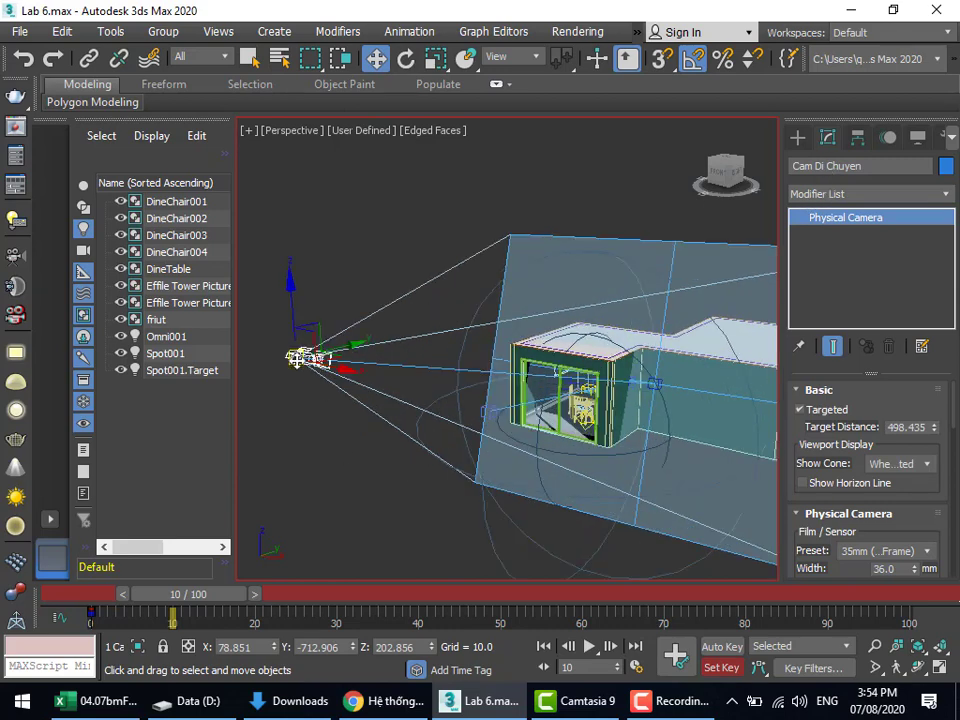
left_click_drag(315, 360, 461, 394)
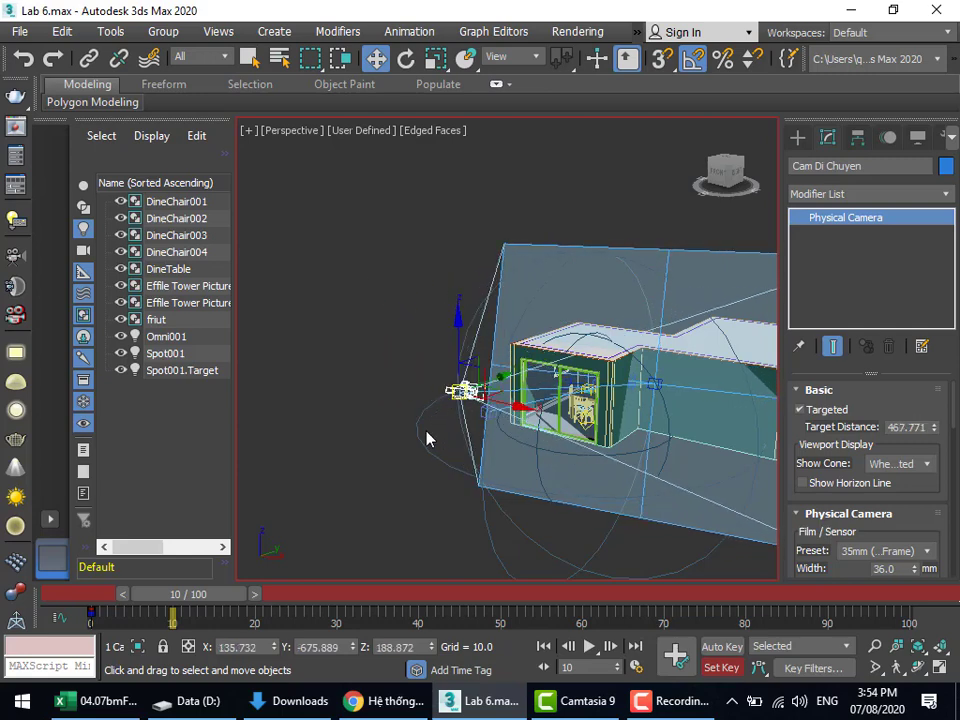
key("ctrl+z")
left_click_drag(344, 354, 508, 418)
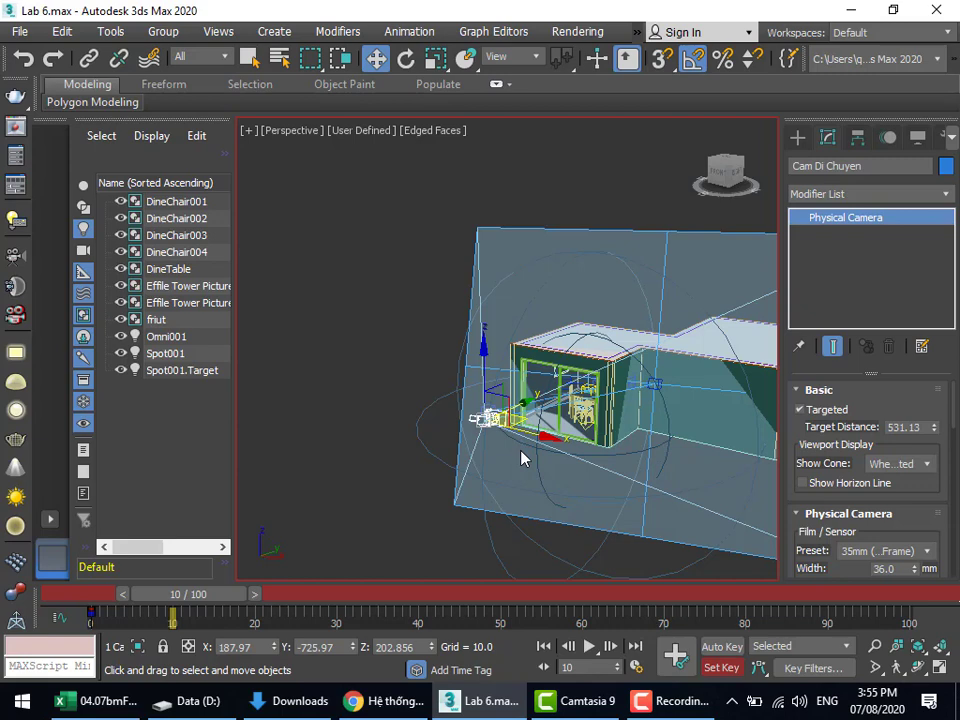
Look through Cam Di Chuyen, pan its view slightly to about X 191, Y -723, Z 209, and leave nothing selected.
key("c")
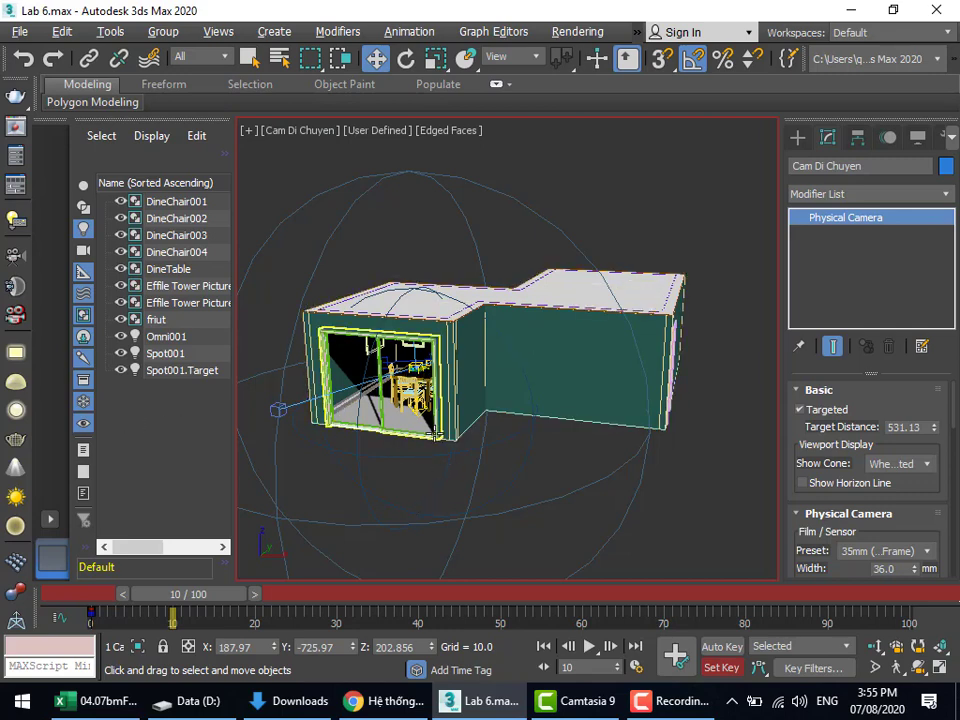
middle_click_drag(436, 432, 428, 405)
left_click(531, 349)
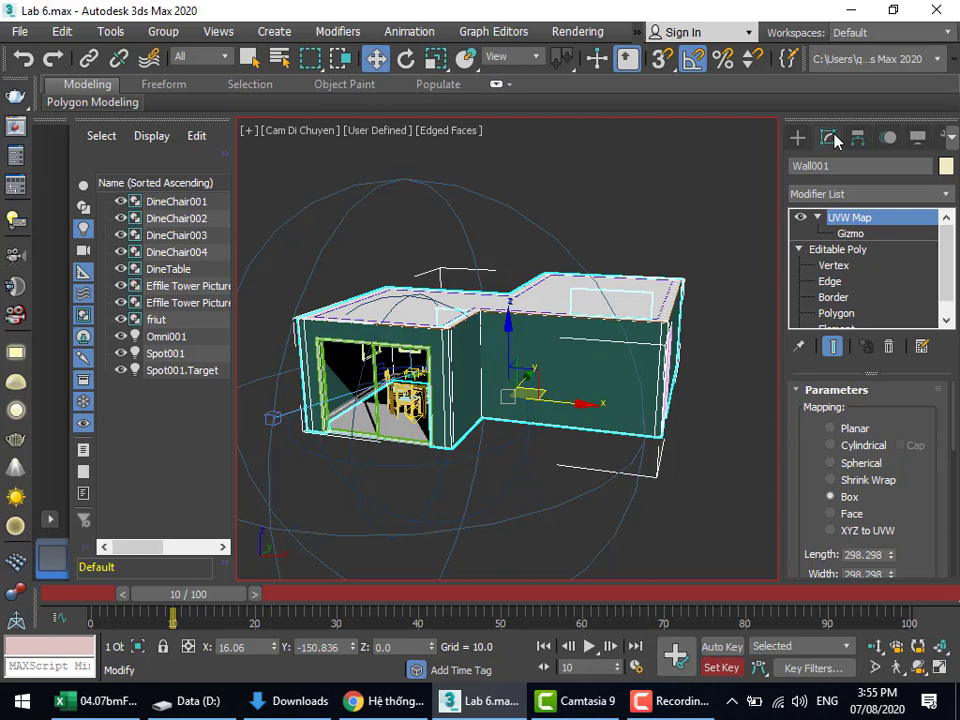
left_click(566, 157)
Return the viewport to perspective and select Cam Di Chuyen in front of the building.
left_click(296, 131)
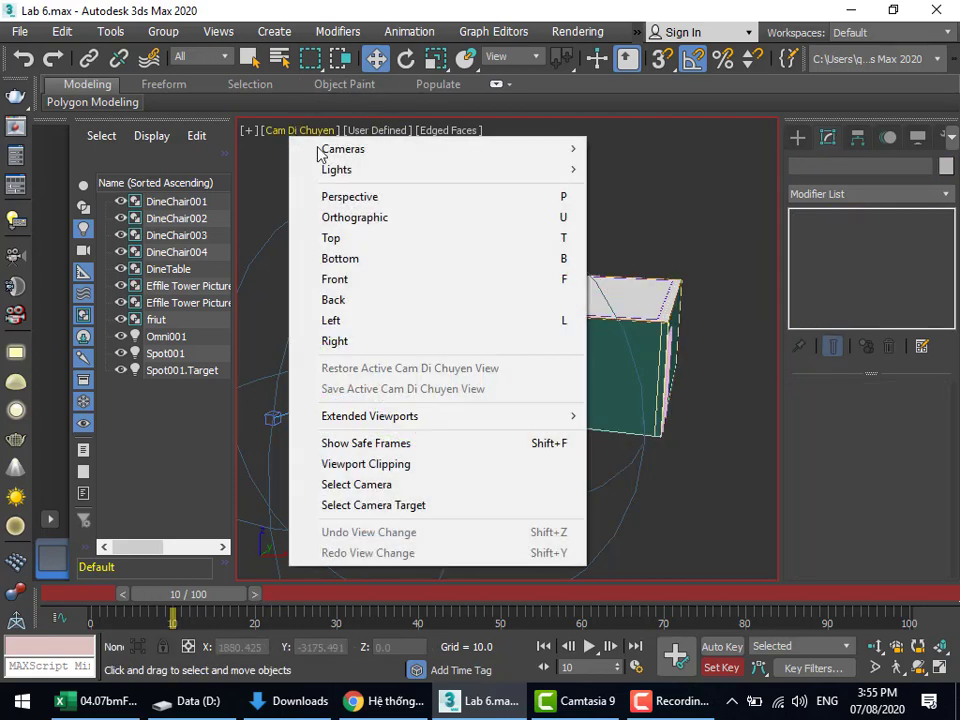
left_click(350, 198)
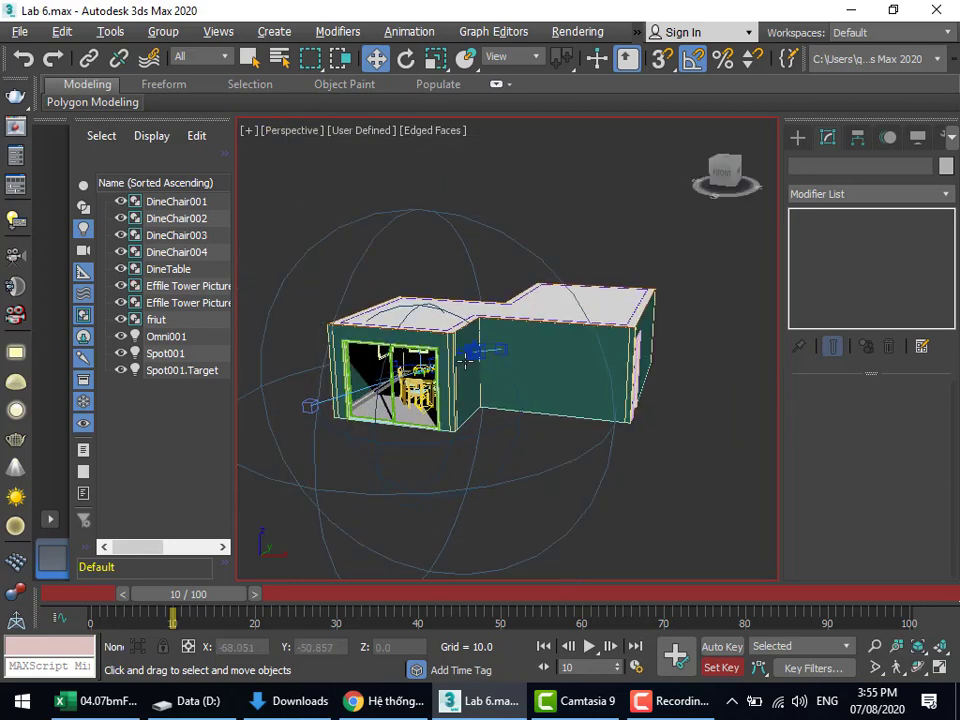
scroll(465, 362, "down", 3)
scroll(455, 365, "up", 4)
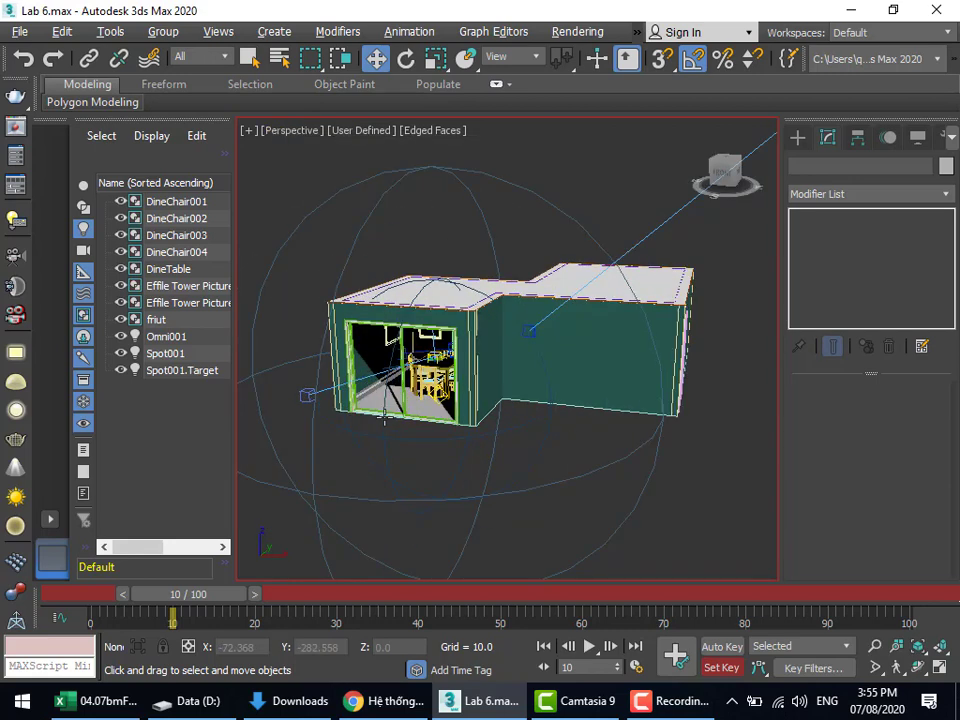
middle_click_drag(384, 416, 352, 423, "alt")
scroll(414, 428, "down", 5)
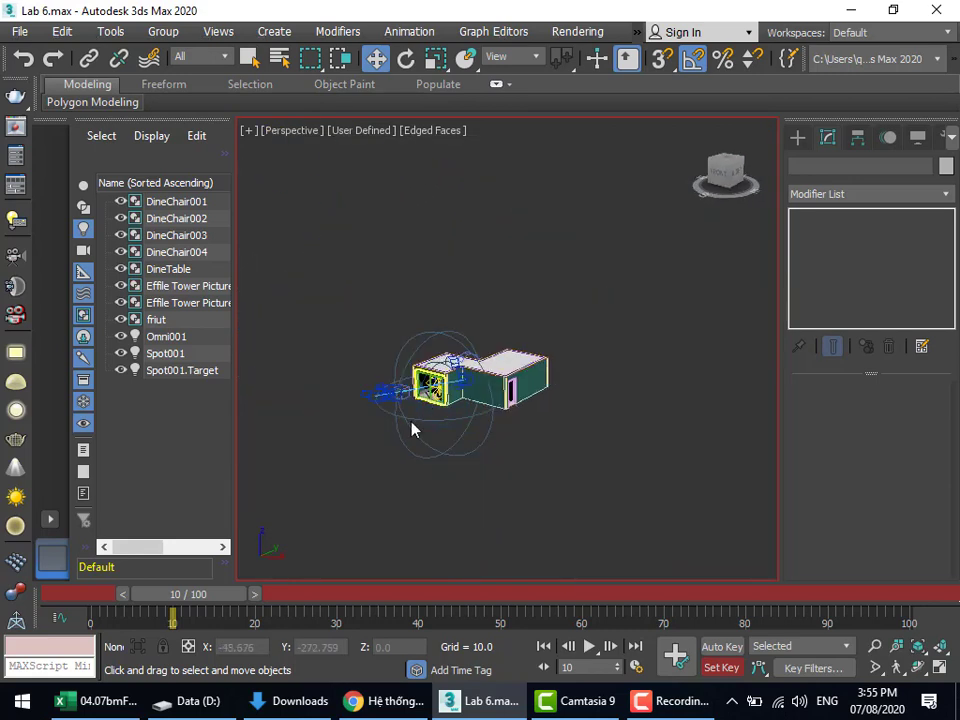
left_click(388, 393)
Lower Cam Di Chuyen and bring it closer to the building, to about X 176, Y -710, Z 186.
scroll(405, 393, "up", 5)
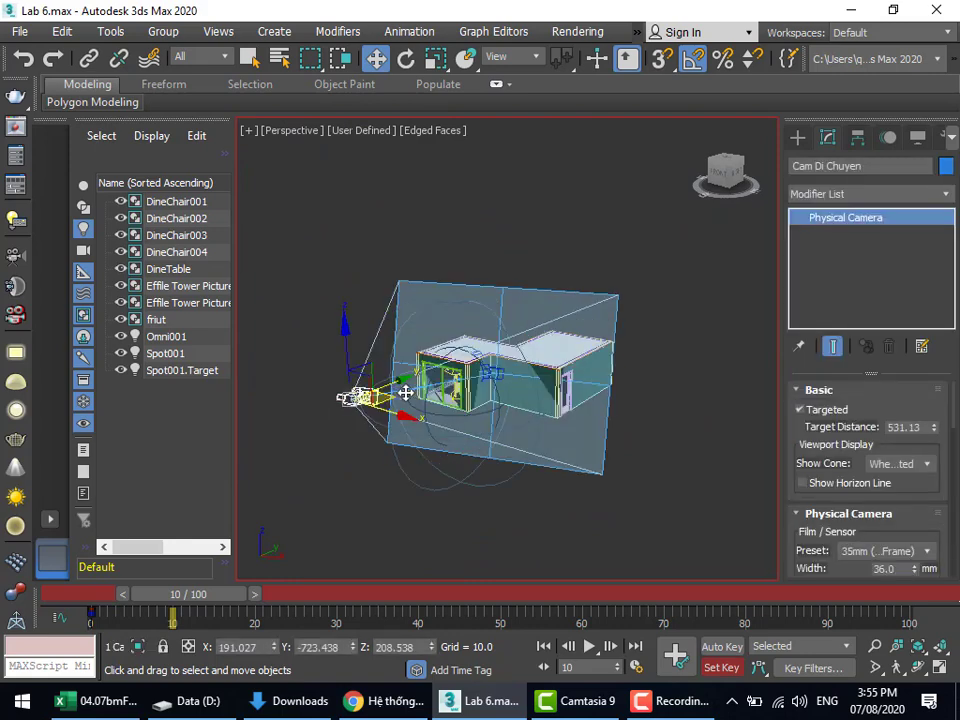
scroll(405, 393, "up", 4)
scroll(405, 392, "down", 4)
scroll(392, 427, "up", 1)
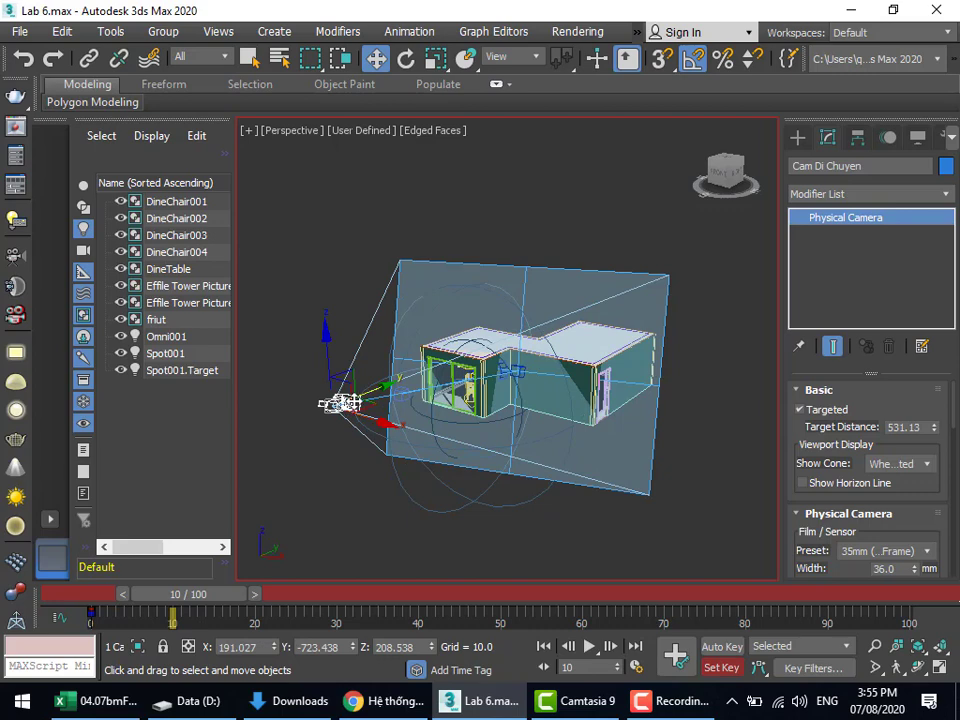
left_click_drag(370, 390, 343, 418)
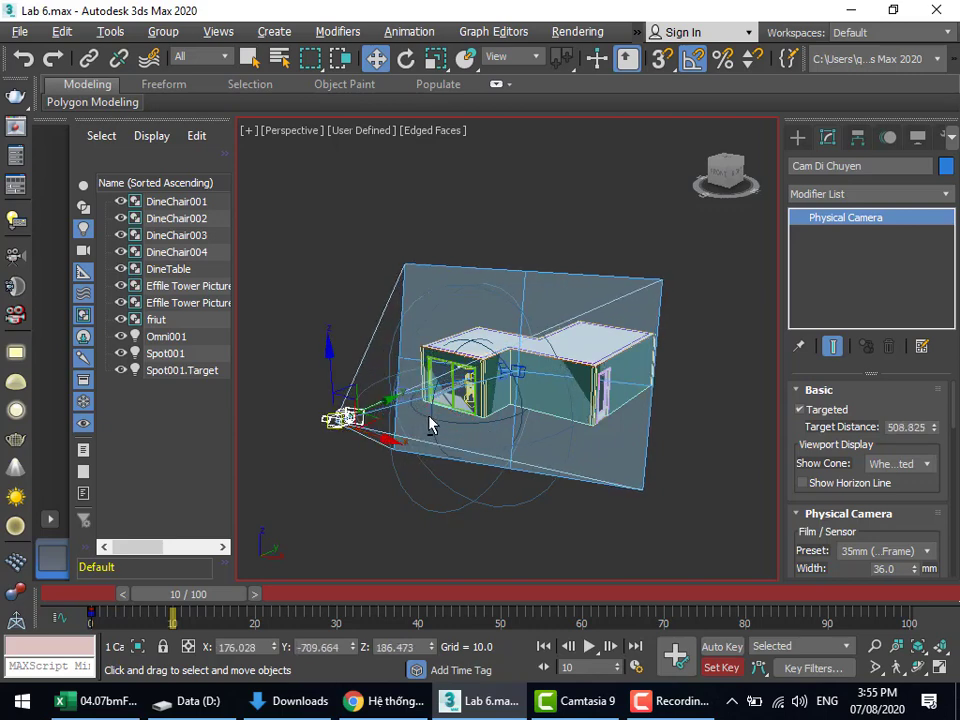
Move Cam Di Chuyen in front of the building to about X 120, Y -719, Z 195 and key it at frame 10.
left_click_drag(430, 425, 377, 420)
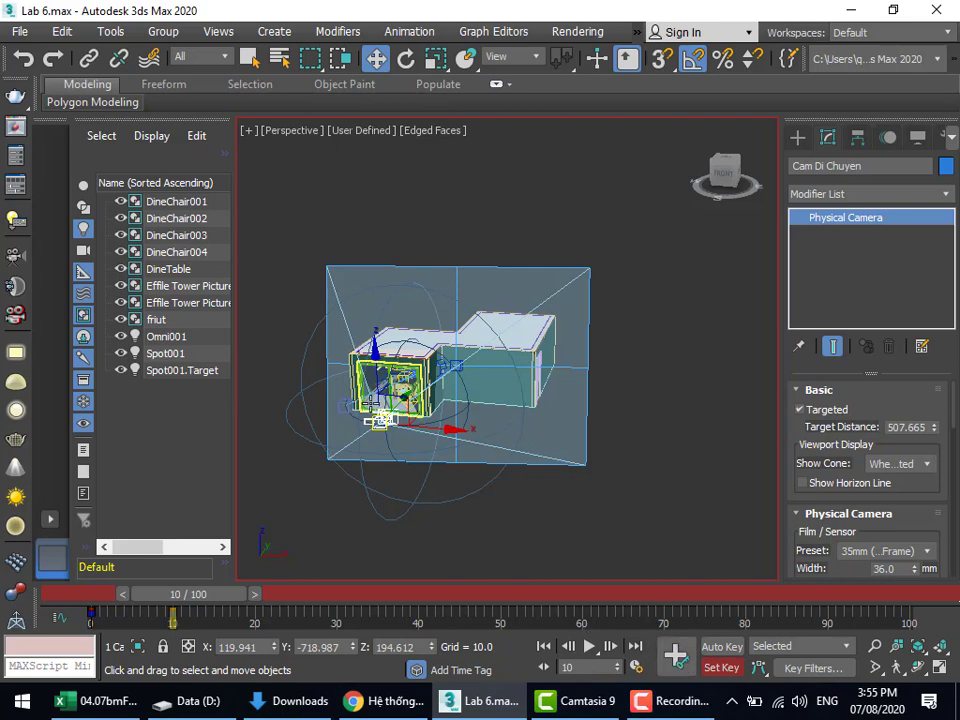
middle_click_drag(386, 418, 298, 312, "alt")
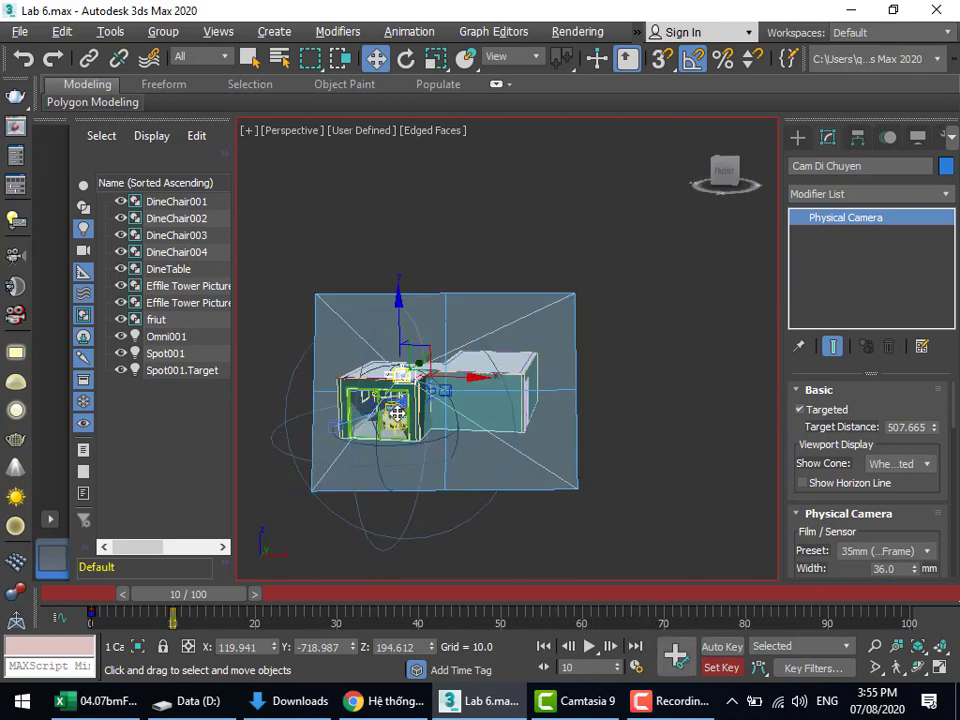
At frame 20, lower Cam Di Chuyen and bring it closer to the building, to about X 51, Y -561, Z 81.
left_click_drag(172, 600, 255, 600)
middle_click_drag(400, 395, 435, 349, "alt")
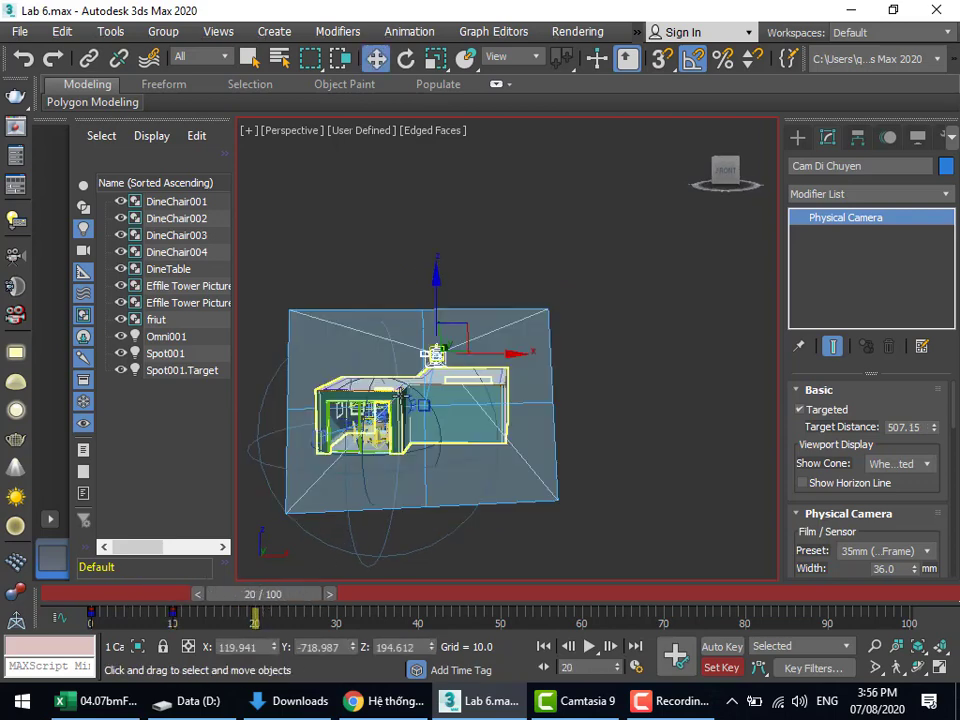
scroll(407, 390, "down", 3)
middle_click_drag(405, 393, 514, 354)
scroll(501, 366, "up", 5)
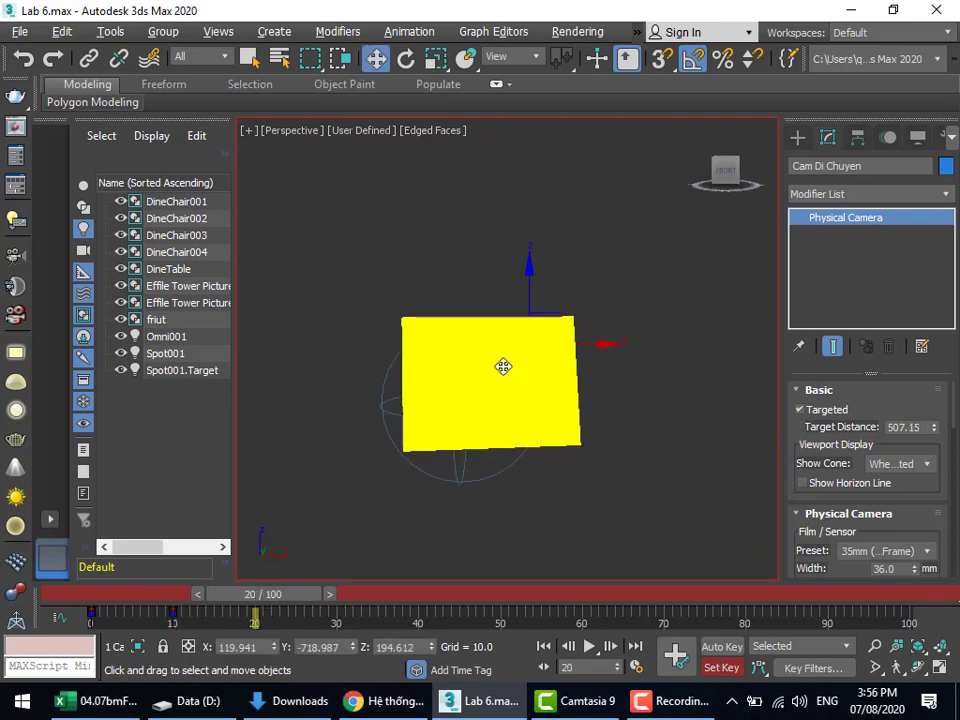
scroll(497, 374, "down", 5)
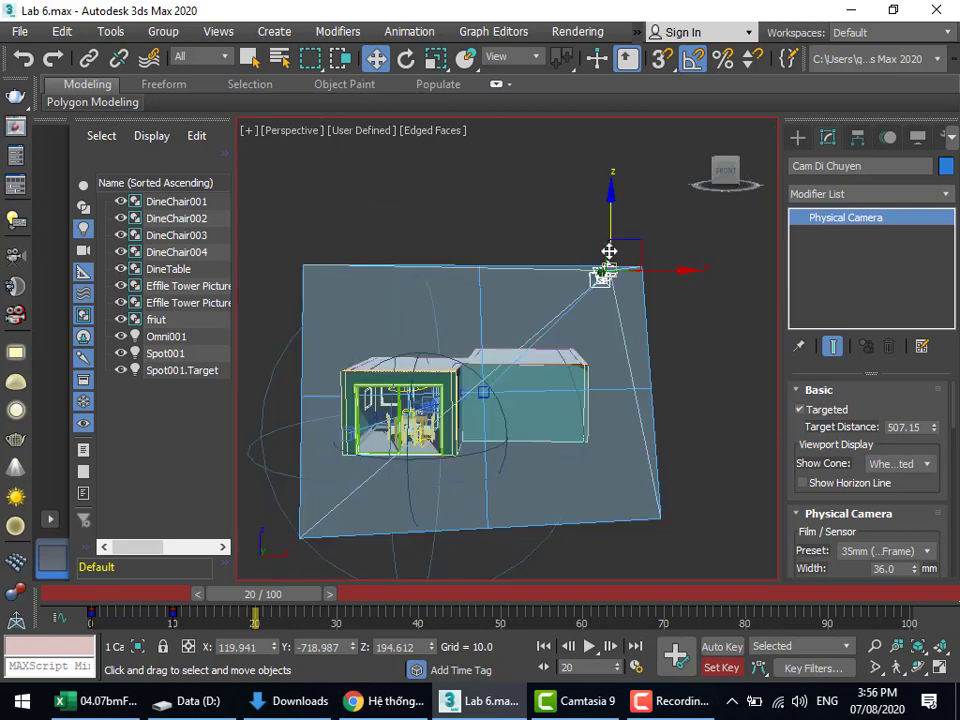
left_click_drag(604, 272, 573, 292)
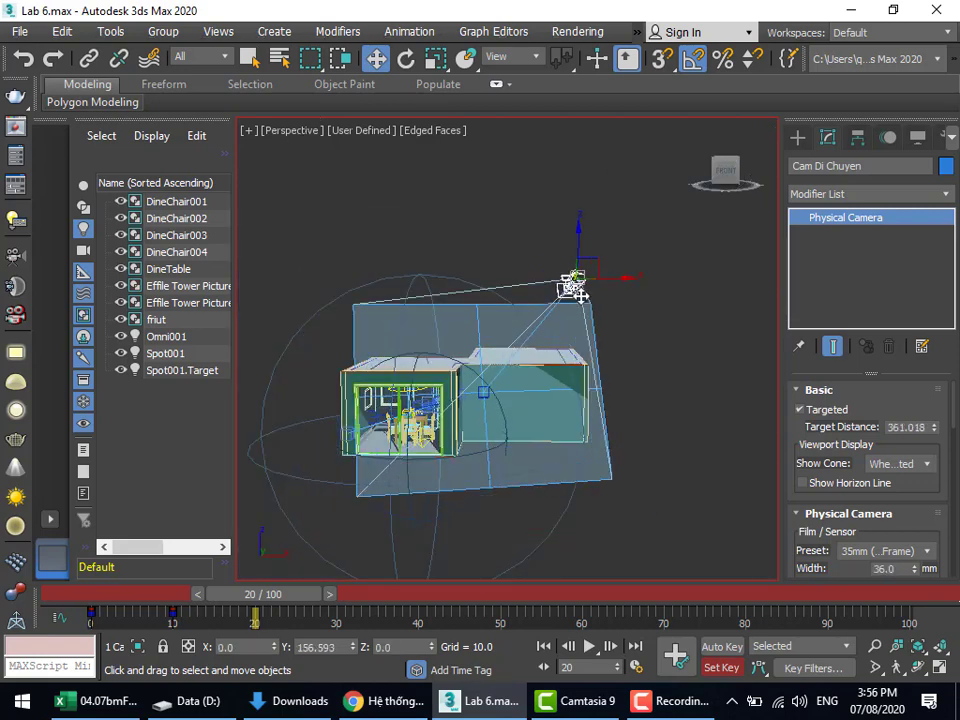
left_click_drag(580, 207, 551, 371)
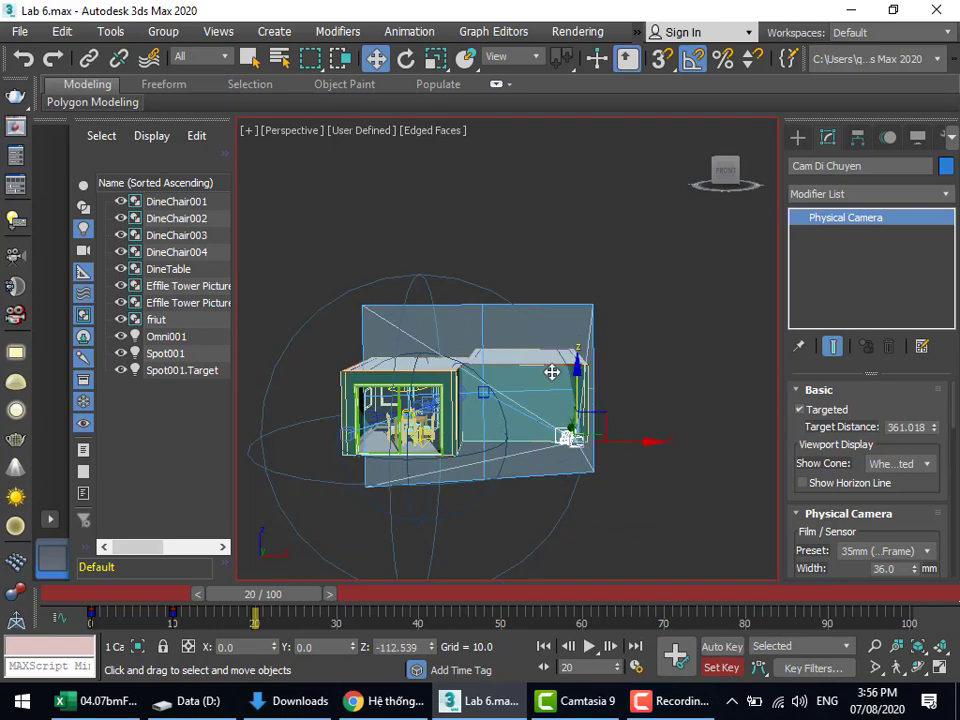
left_click_drag(649, 446, 538, 446)
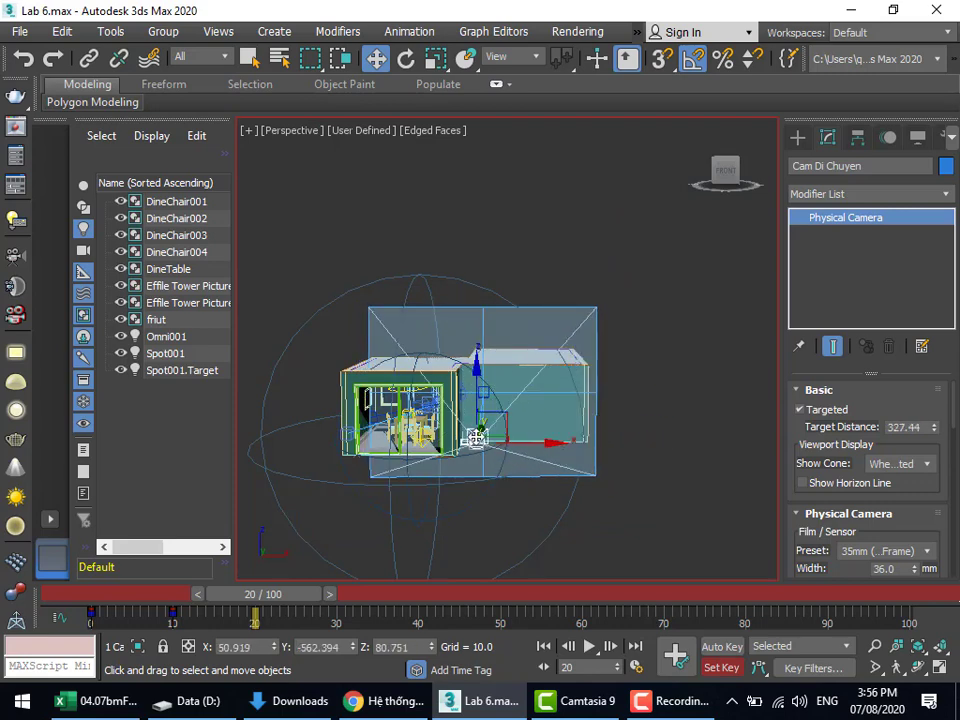
left_click_drag(462, 438, 482, 452)
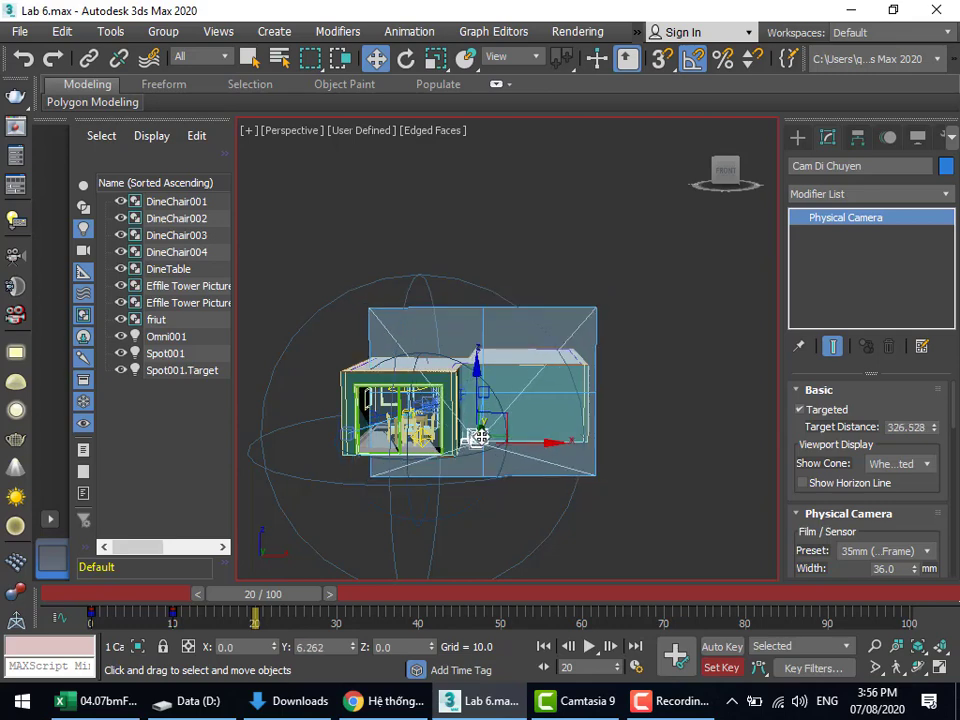
Reselect Cam Di Chuyen, shift it along X to about 25, key it at frame 20, and leave nothing selected.
left_click(504, 437)
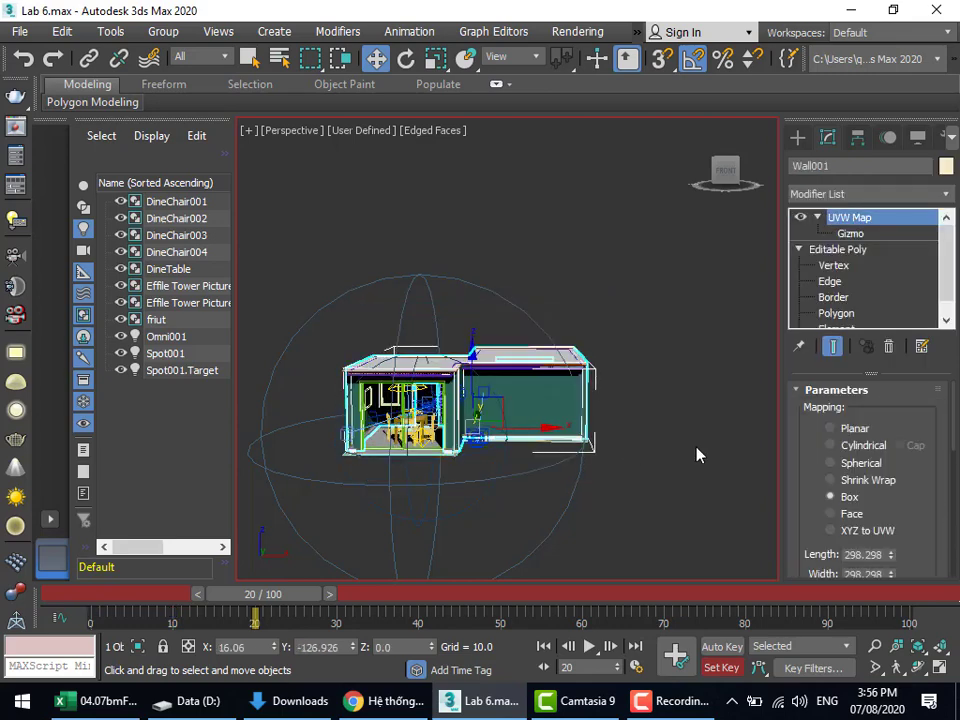
left_click(476, 438)
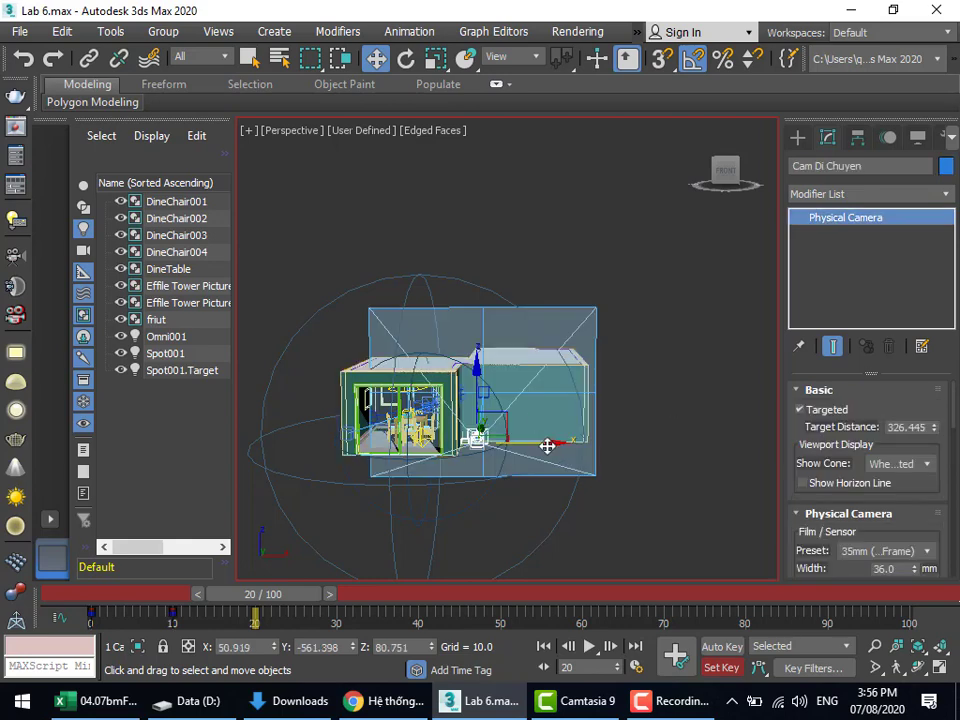
left_click_drag(546, 446, 512, 454)
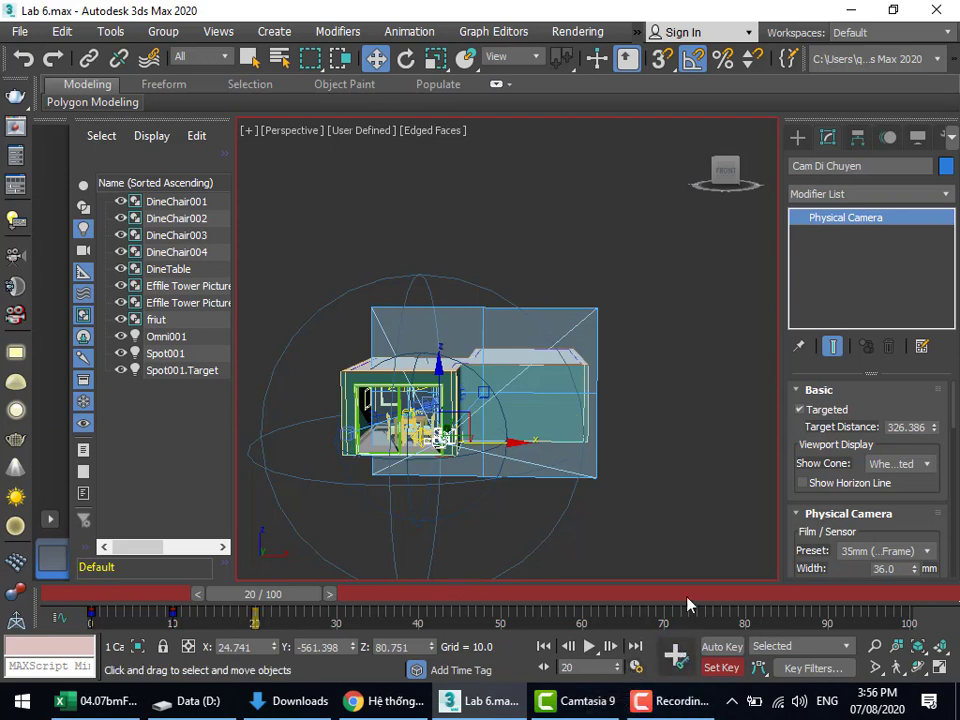
left_click(676, 494)
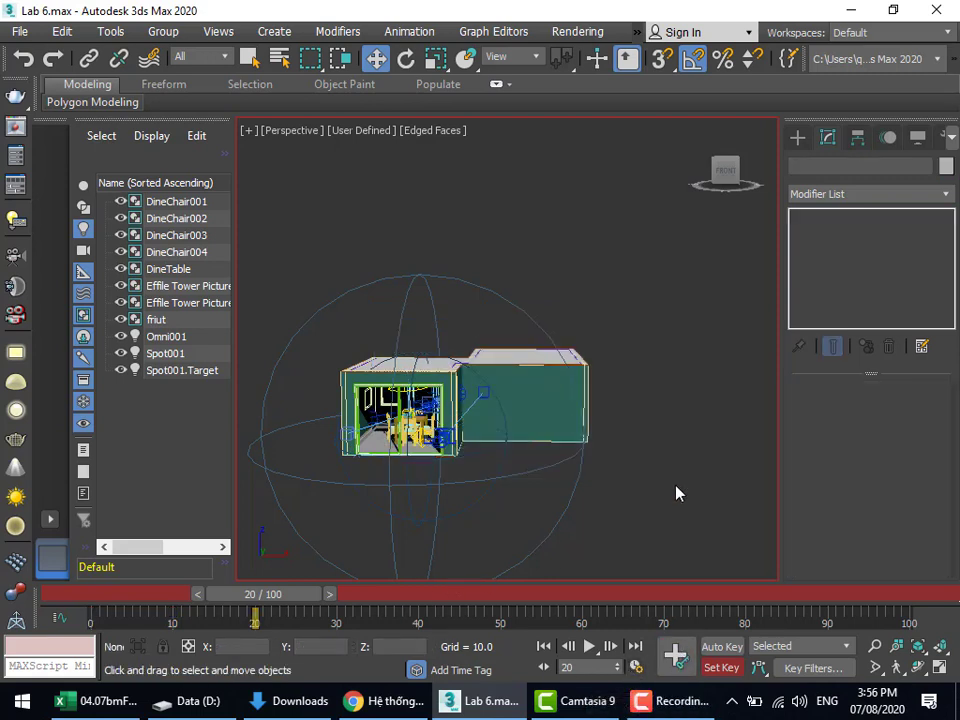
Return to frame 0 and look through Cam Di Chuyen in the viewport.
left_click_drag(296, 598, 36, 600)
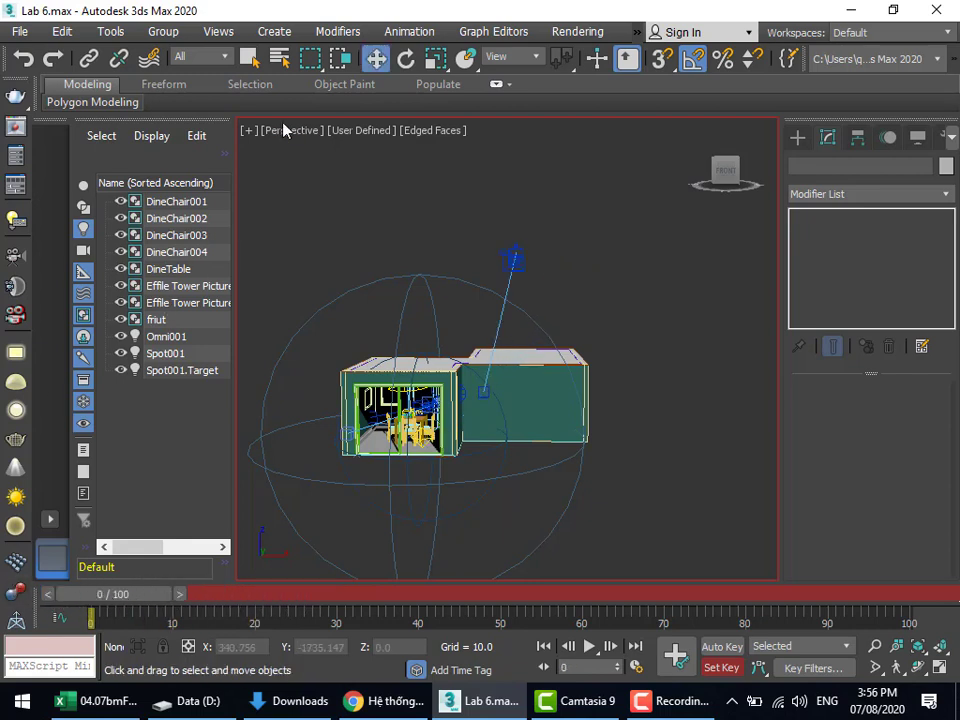
key("c")
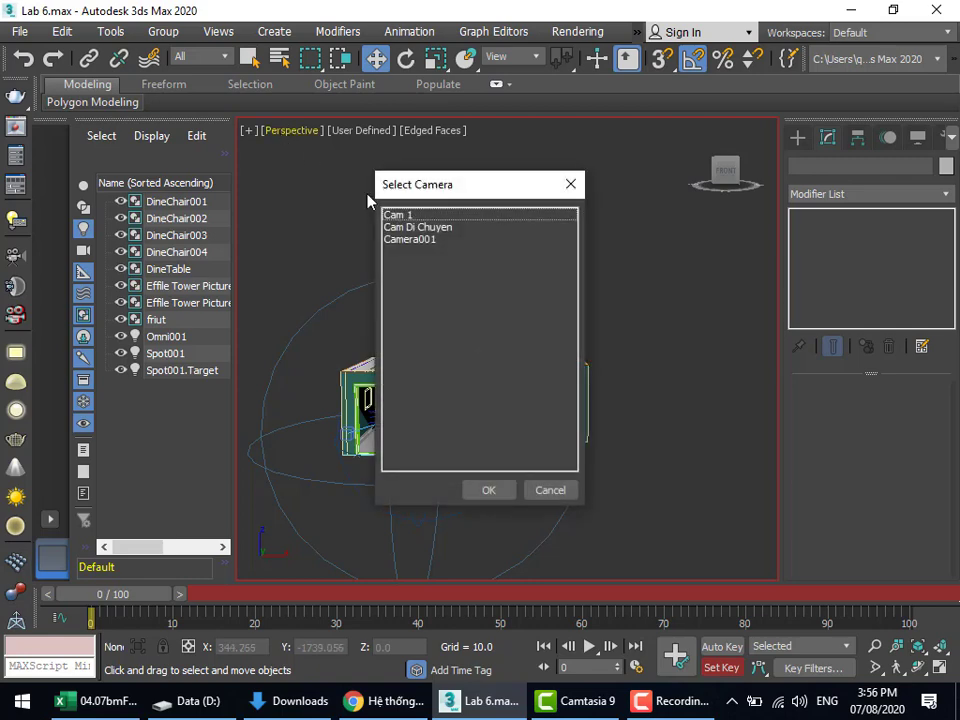
left_click(414, 228)
left_click(414, 228)
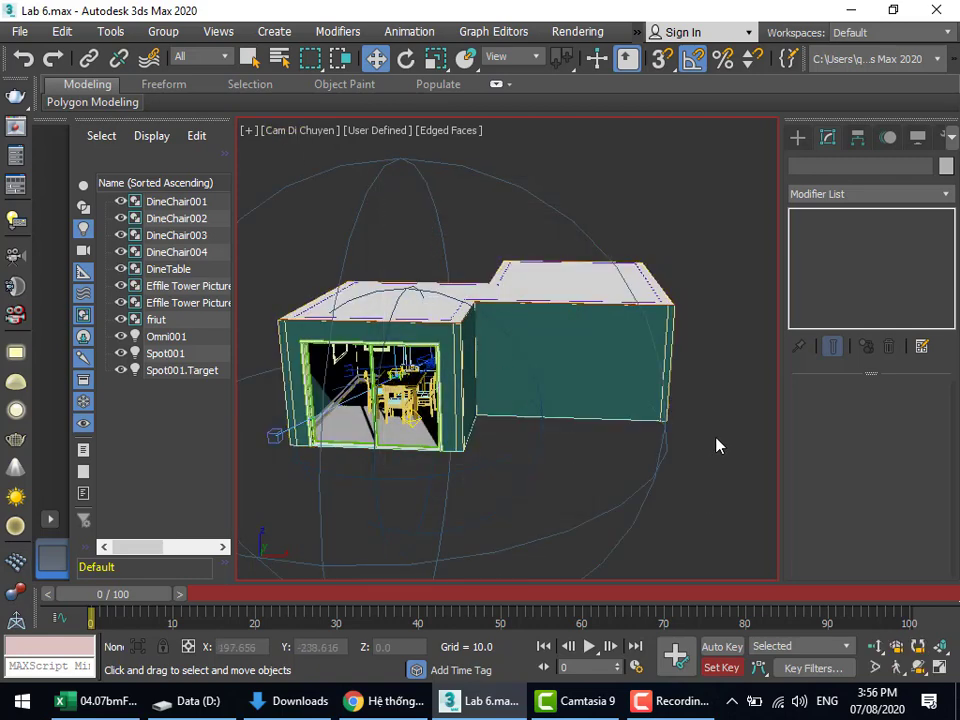
Play the Cam Di Chuyen animation three times from frame 0, rewinding to frame 0 after each playback.
left_click(589, 646)
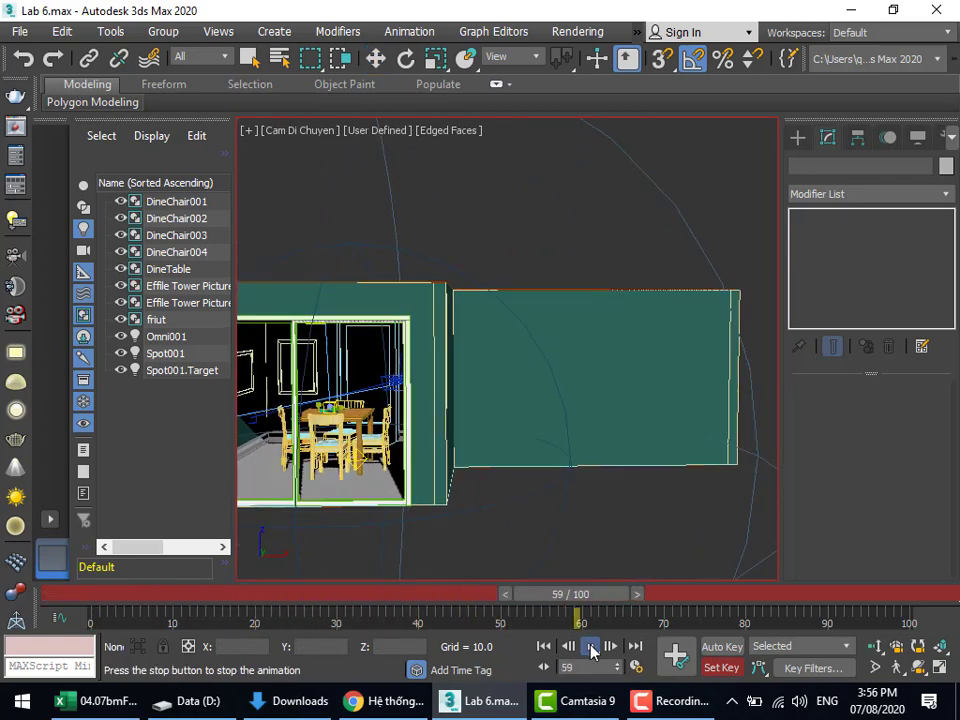
left_click(590, 646)
left_click_drag(619, 611, 103, 620)
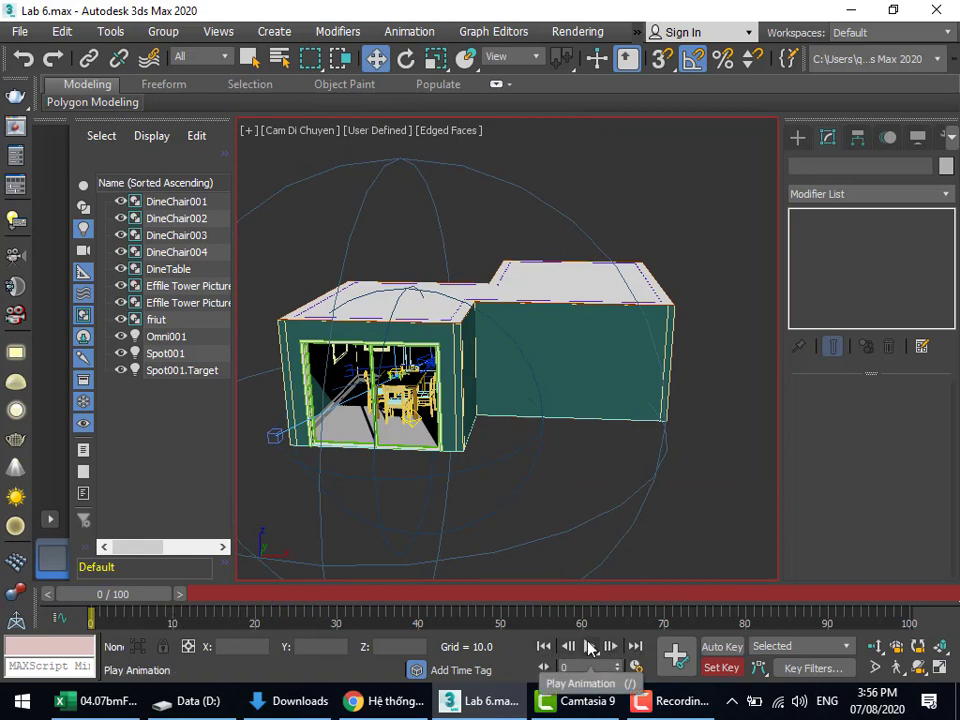
left_click(590, 646)
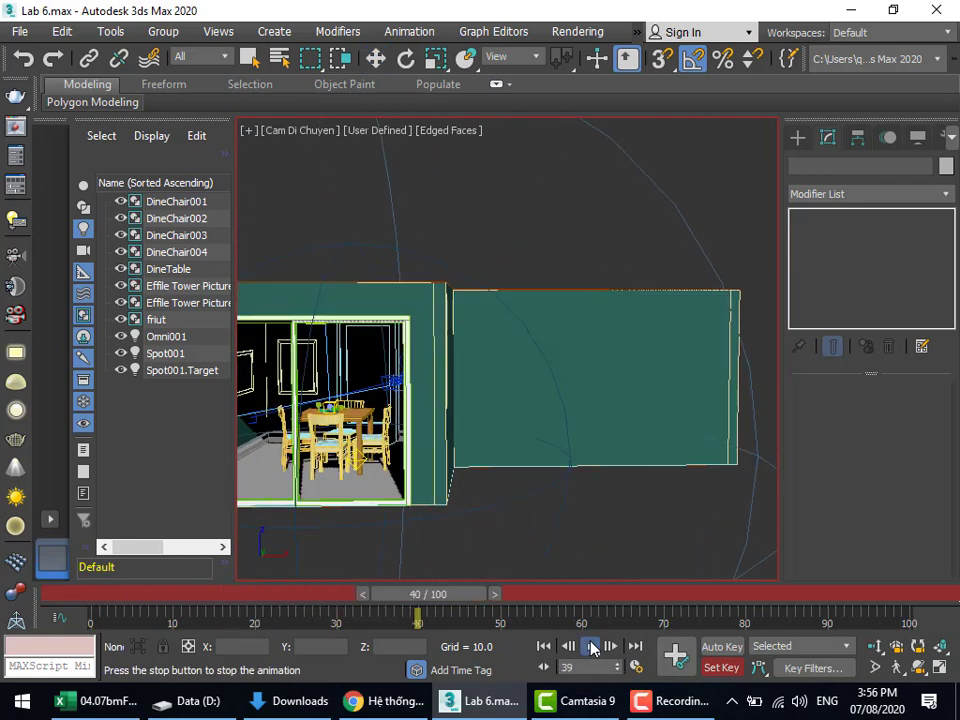
left_click(590, 646)
left_click_drag(507, 608, 47, 595)
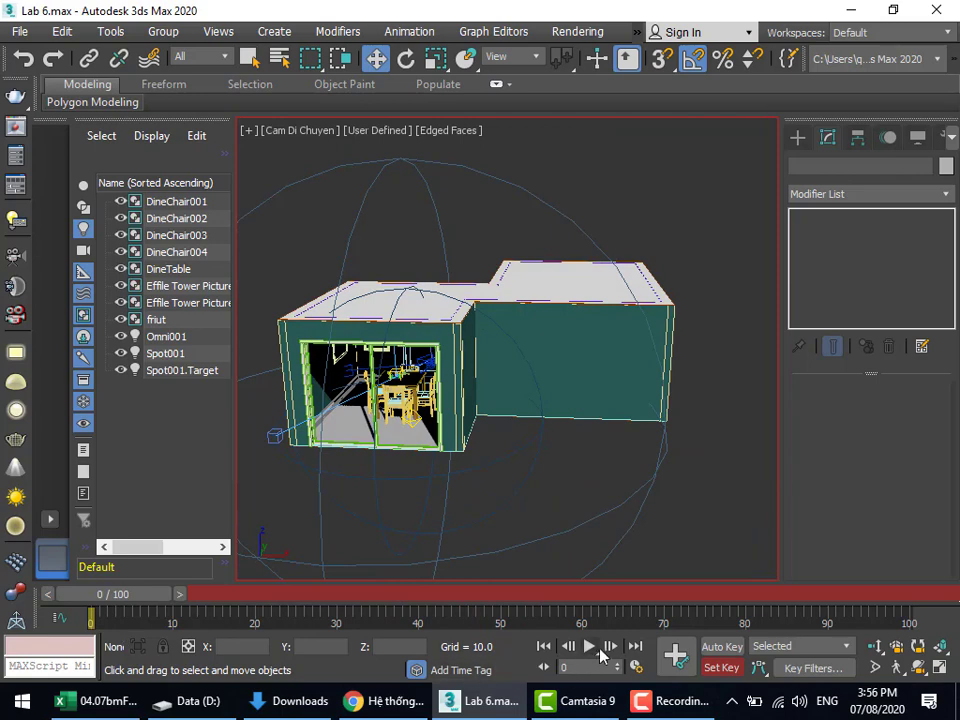
left_click(598, 647)
left_click(594, 646)
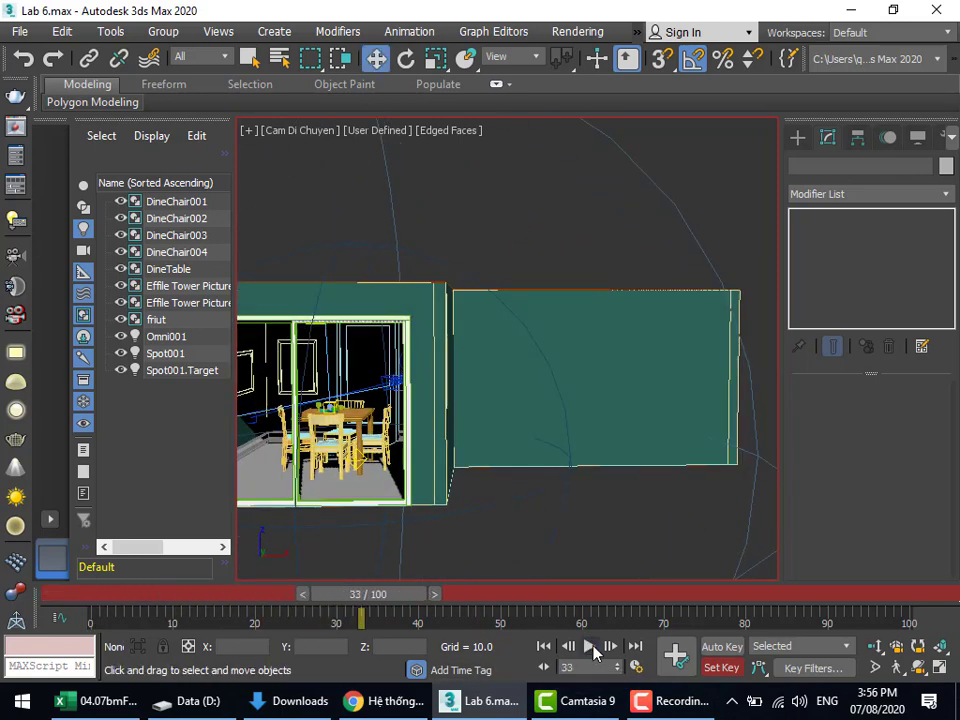
left_click_drag(367, 594, 50, 596)
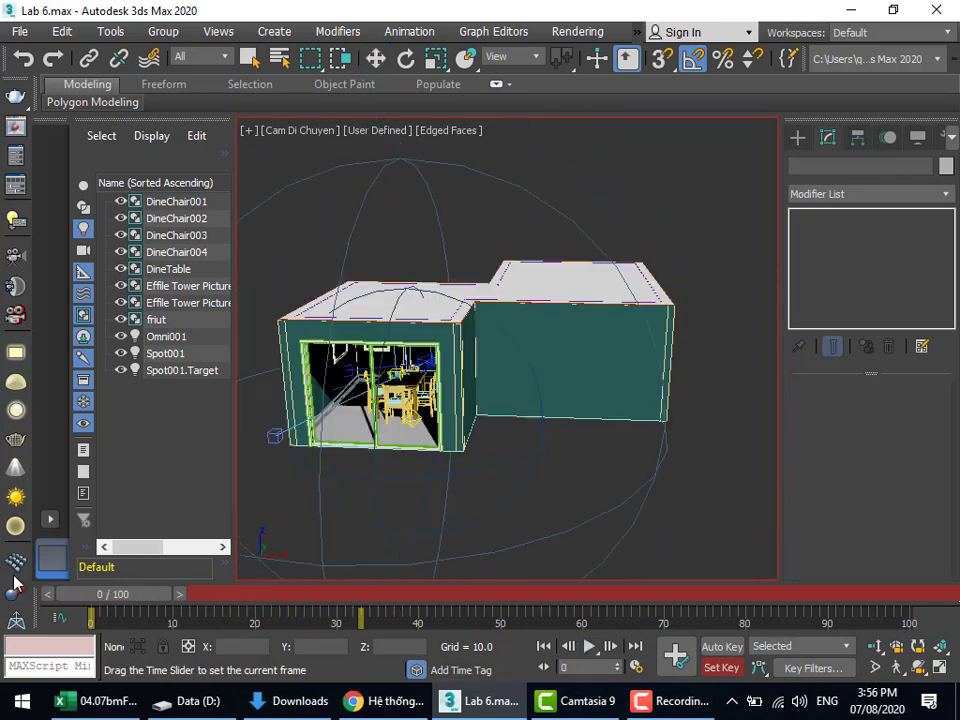
Turn Set Key mode off and back on.
left_click(722, 668)
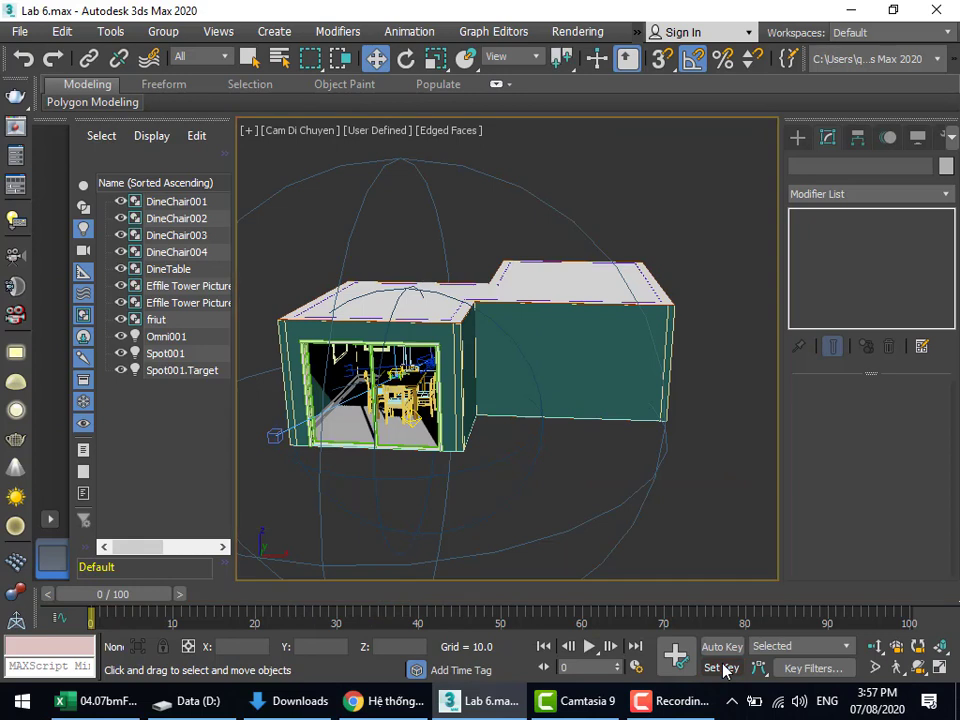
left_click(722, 668)
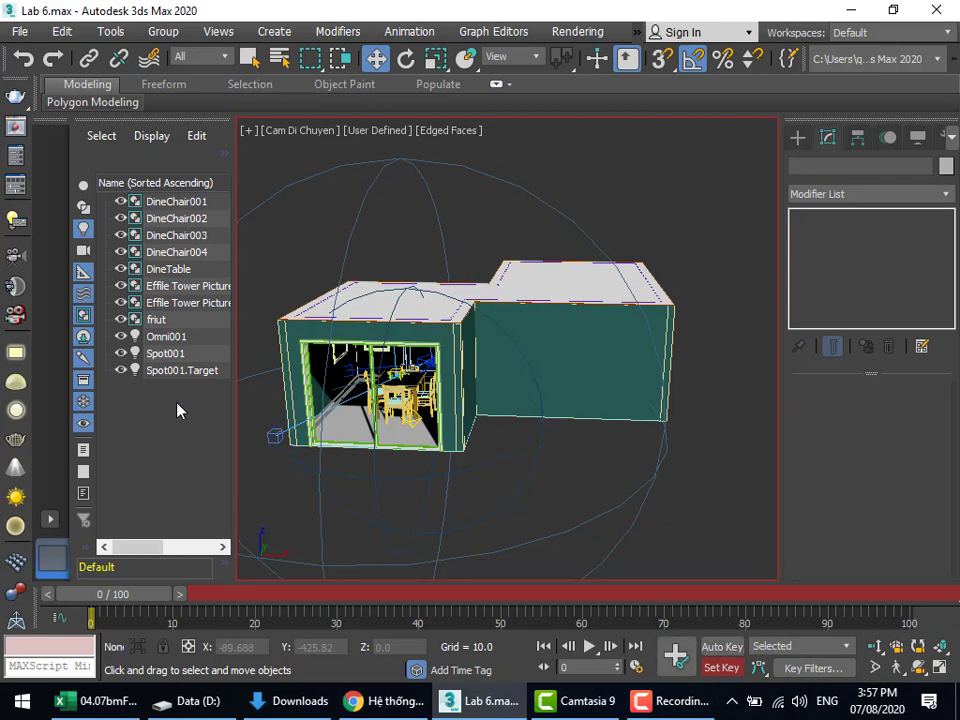
Orbit the Cam Di Chuyen view to a lower angle on the building and select Wall001.
middle_click_drag(300, 310, 482, 240, "alt")
left_click(421, 307)
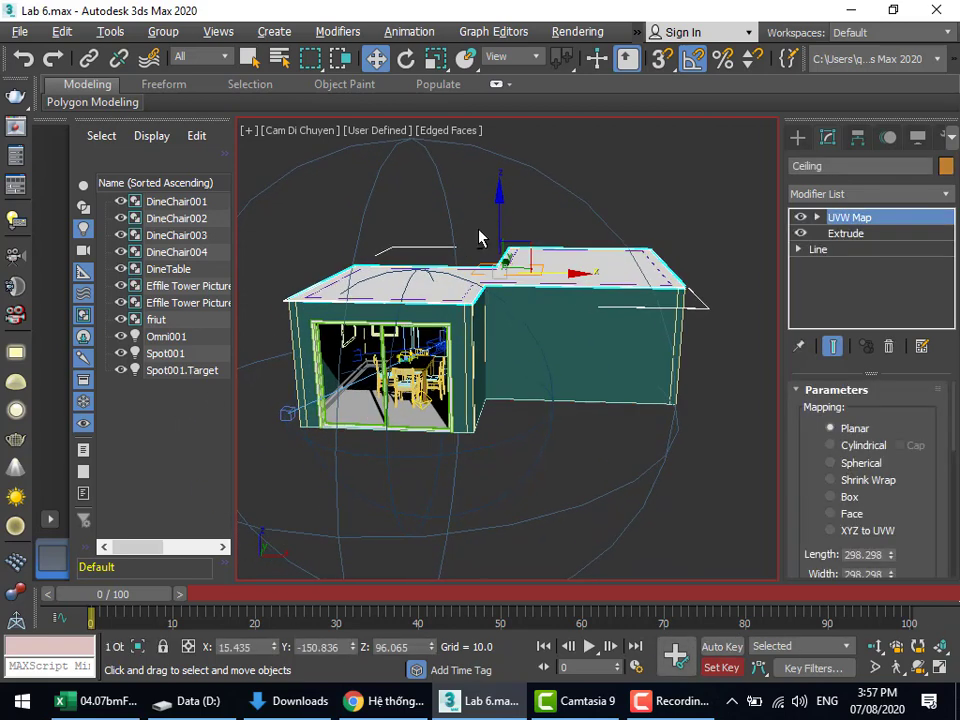
middle_click_drag(441, 294, 480, 222, "alt")
left_click(474, 279)
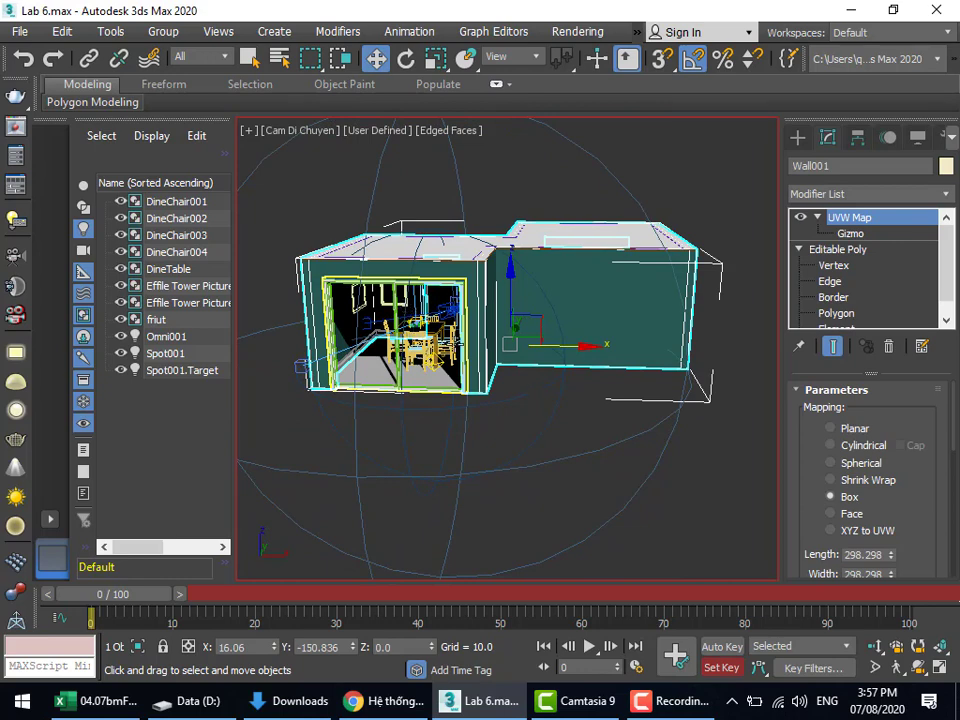
Return the viewport to perspective and examine the dining room interior around the table, the pivot door and the camera beside it.
left_click(290, 130)
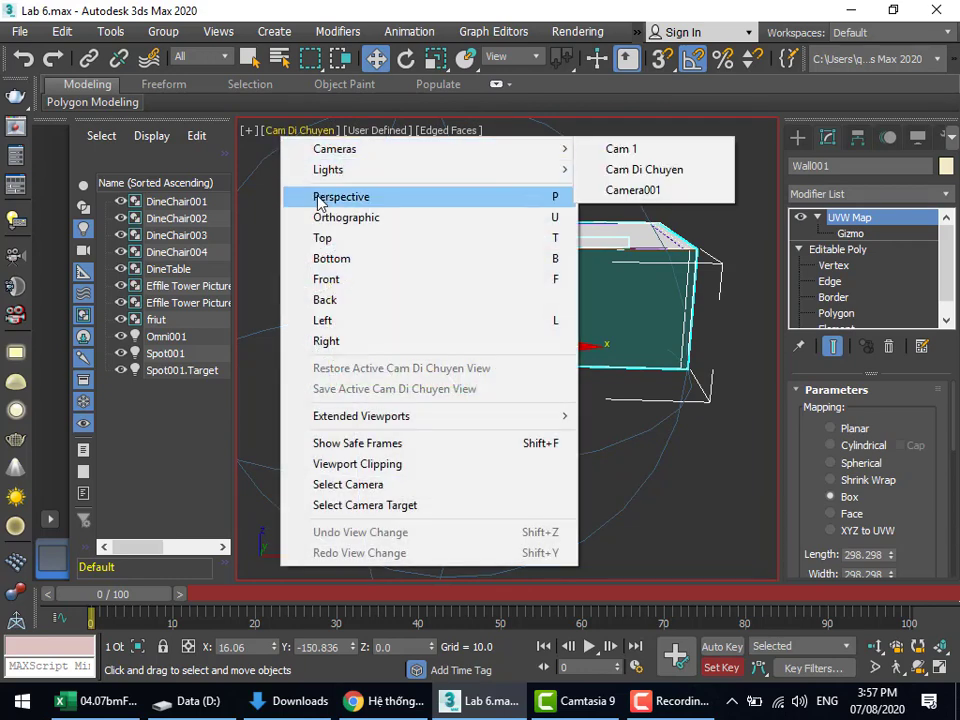
left_click(320, 197)
left_click(725, 168)
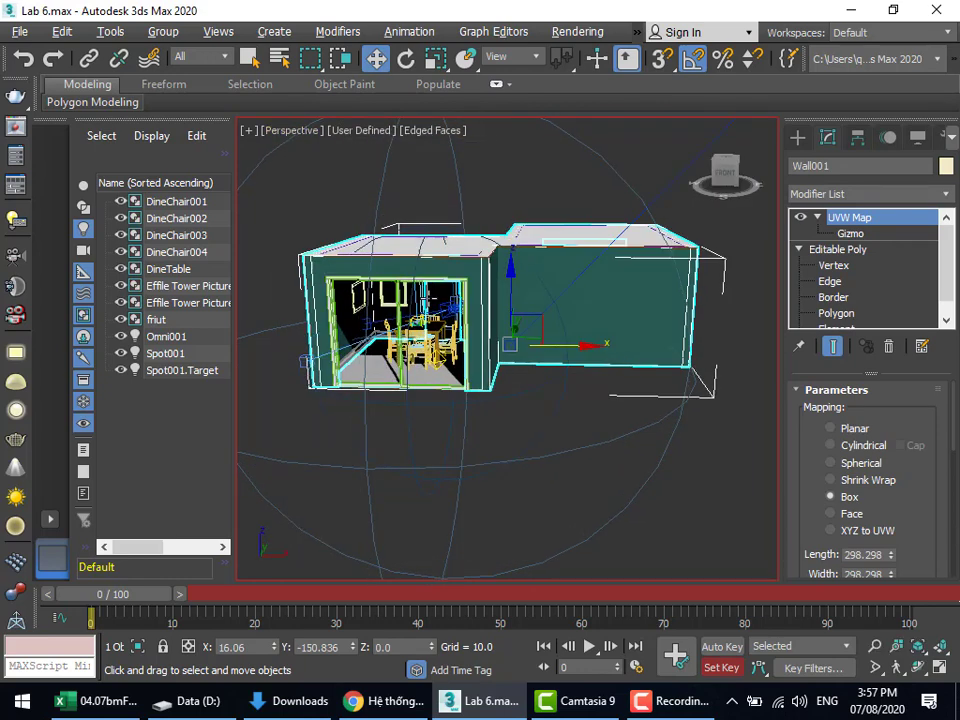
scroll(433, 290, "up", 10)
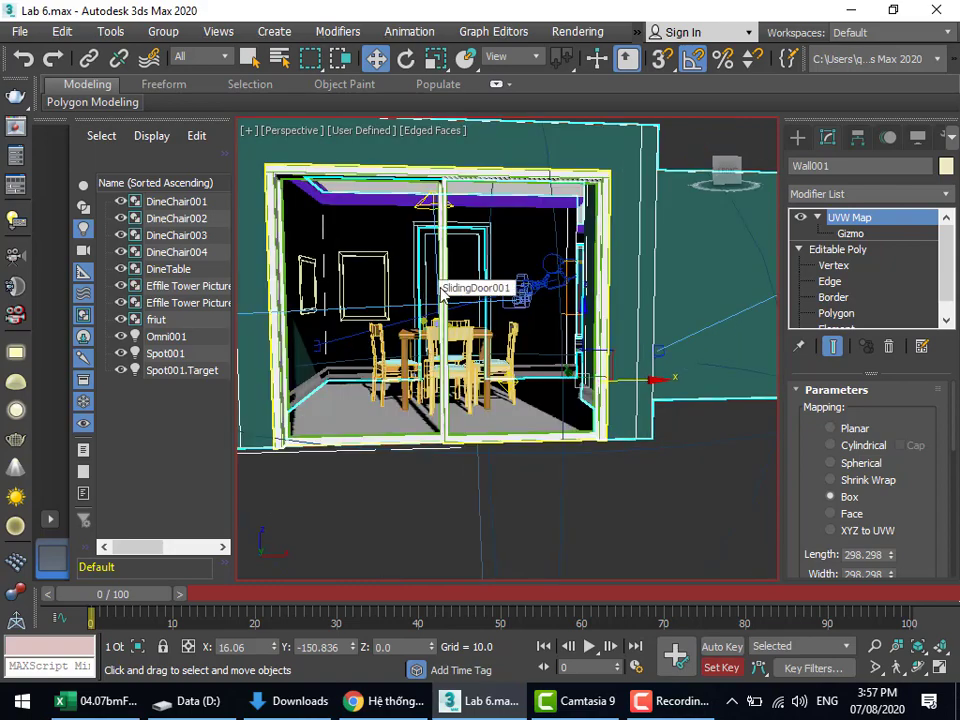
scroll(487, 283, "up", 5)
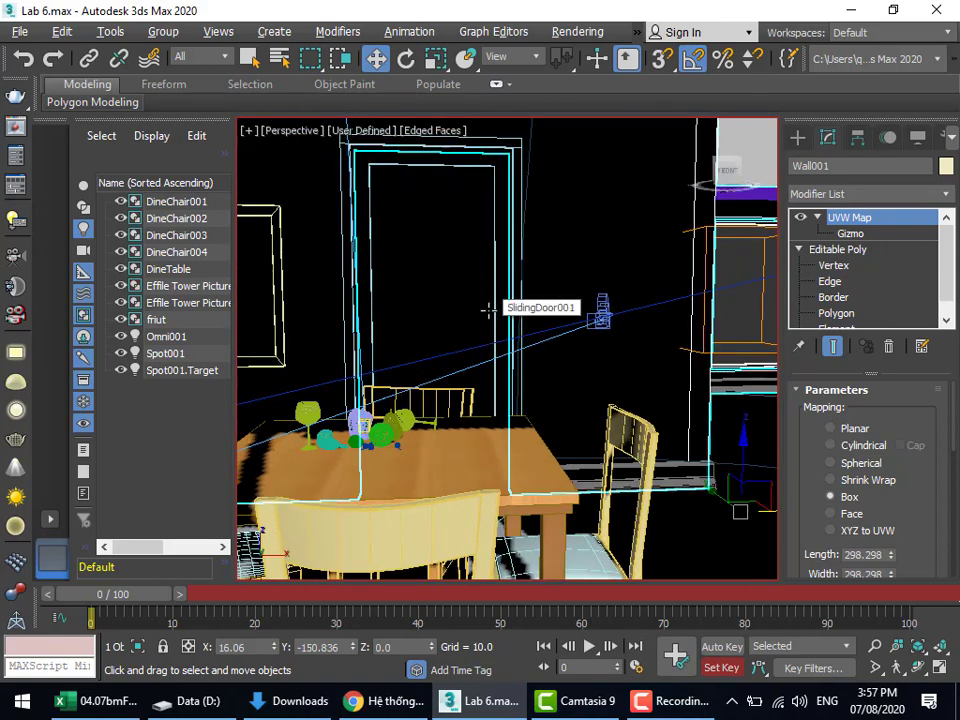
scroll(544, 319, "up", 6)
scroll(545, 330, "down", 3)
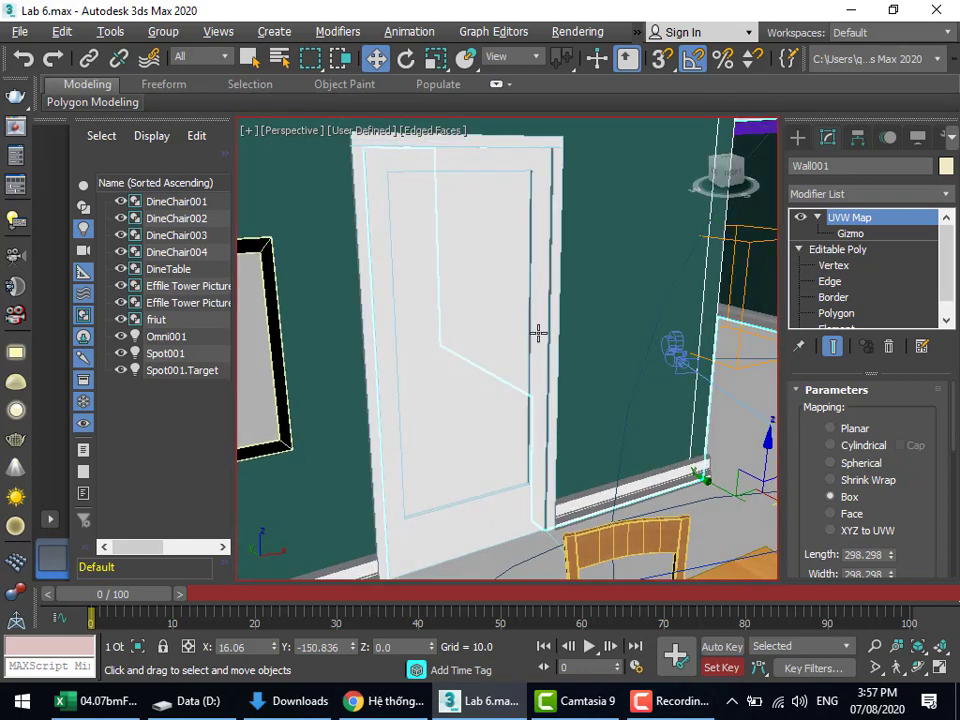
mouse_move(540, 332)
middle_mouse_down()
mouse_move(453, 313)
mouse_move(405, 320)
middle_mouse_up()
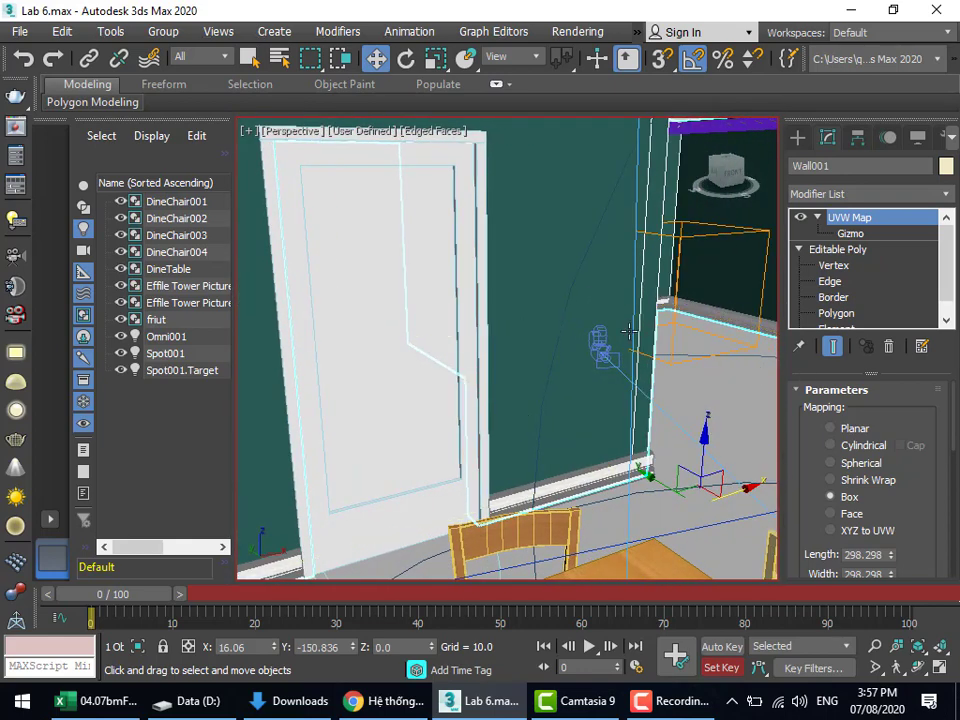
key("F3")
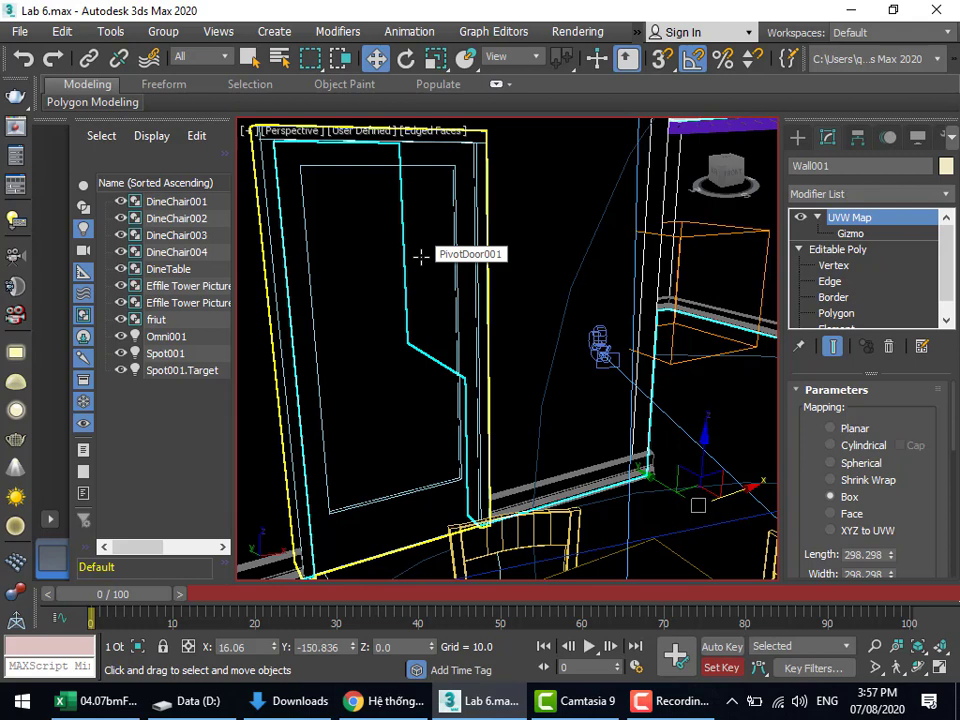
Switch the perspective viewport to the Cam Di Chuyen camera view.
left_click(285, 131)
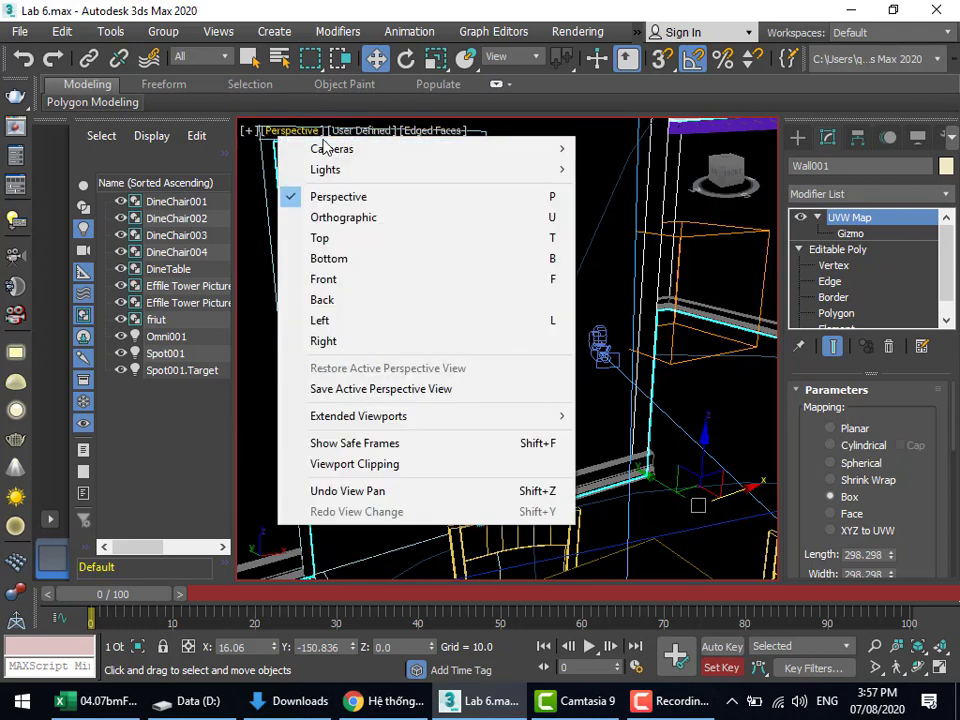
mouse_move(326, 148)
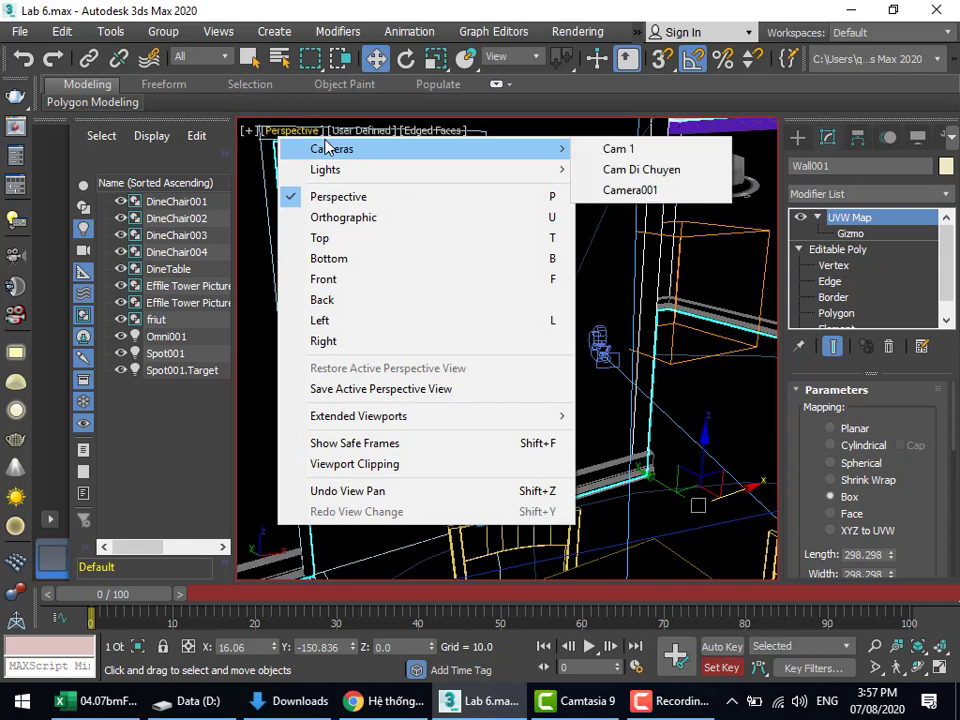
left_click(615, 170)
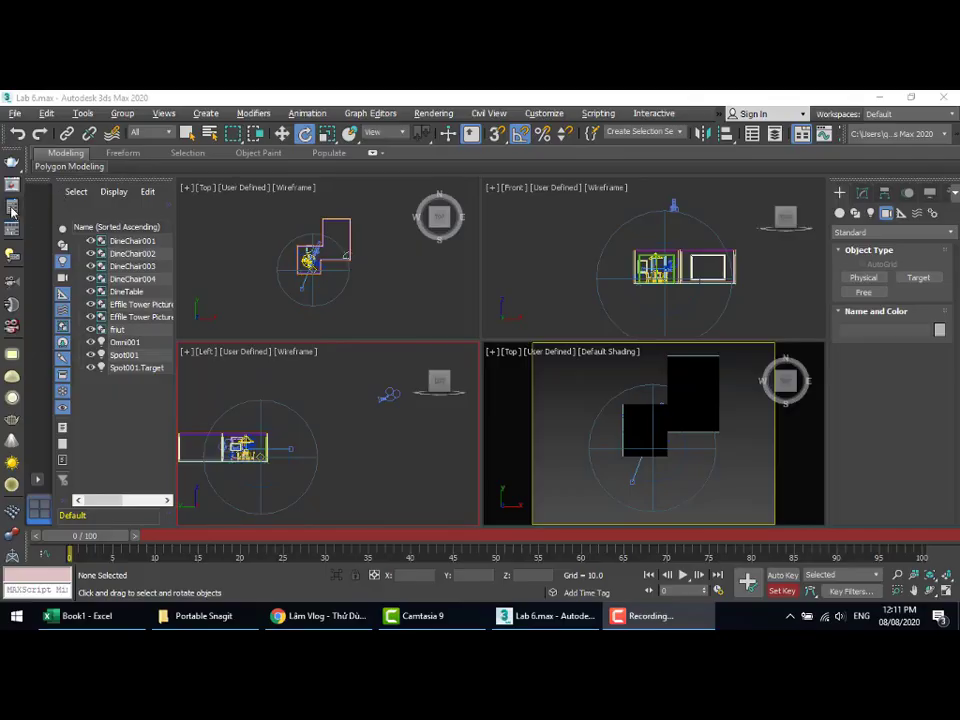
Change the renderer to V-Ray and set the render output size preset to NTSC D-1 (video).
left_click(12, 208)
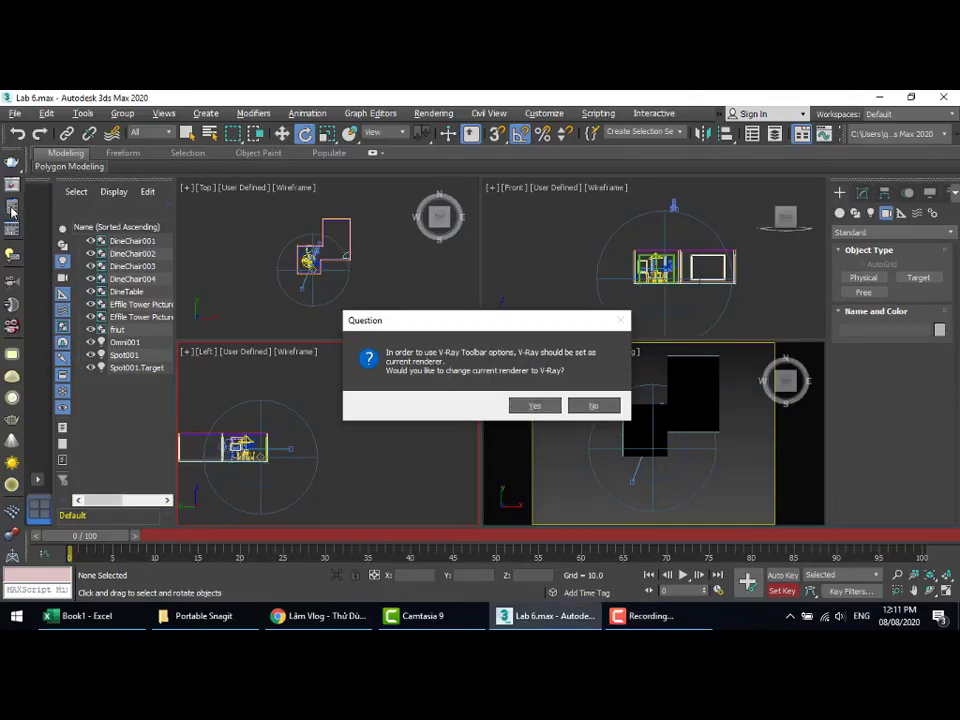
left_click(556, 403)
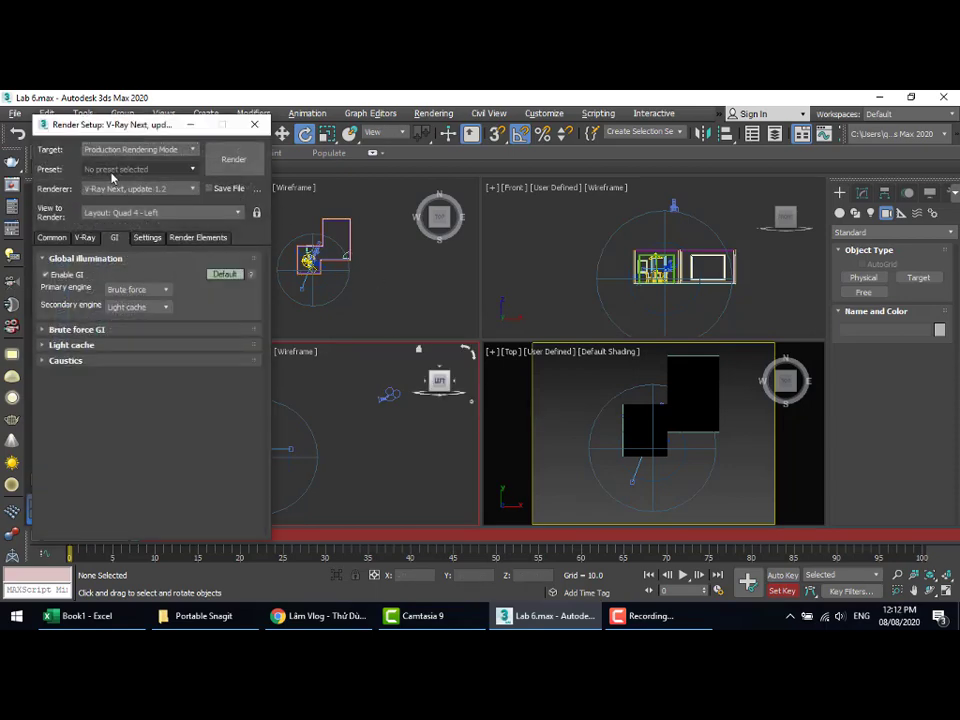
left_click(52, 238)
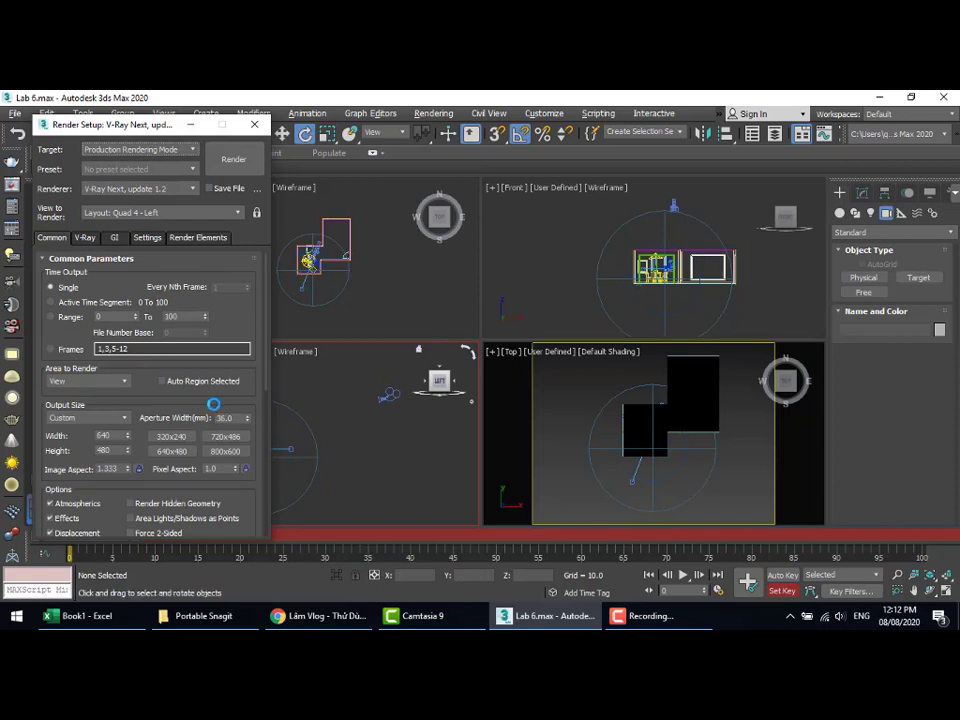
left_click(72, 420)
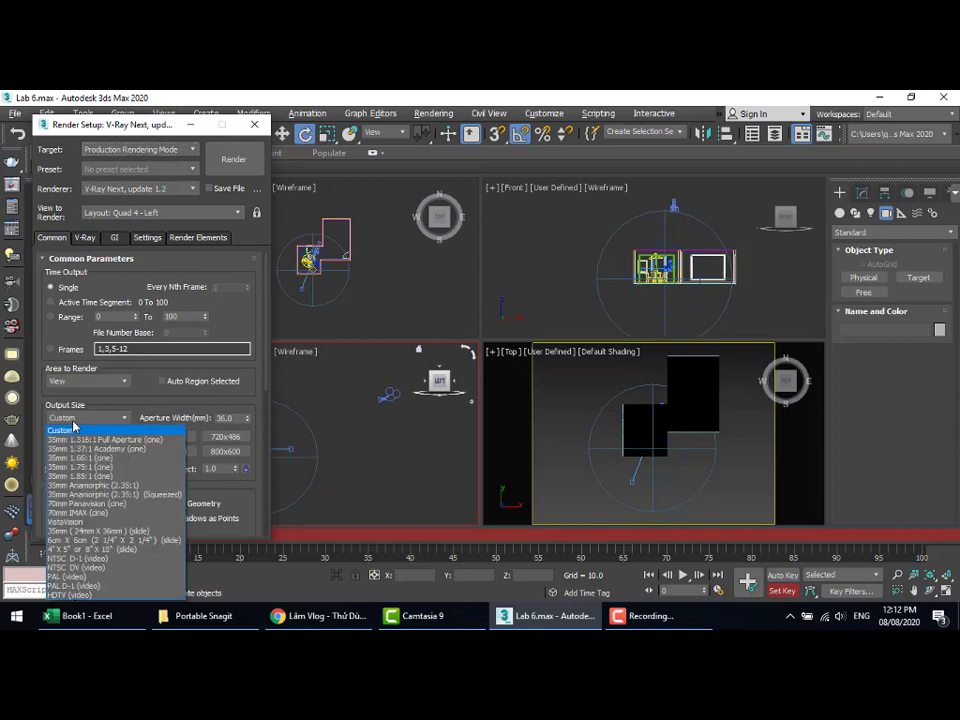
left_click(97, 563)
Set the render output to an AVI file named Hoat Canh Can Nha on the Desktop, accepting DV Video Encoder compression.
scroll(164, 334, "down", 1)
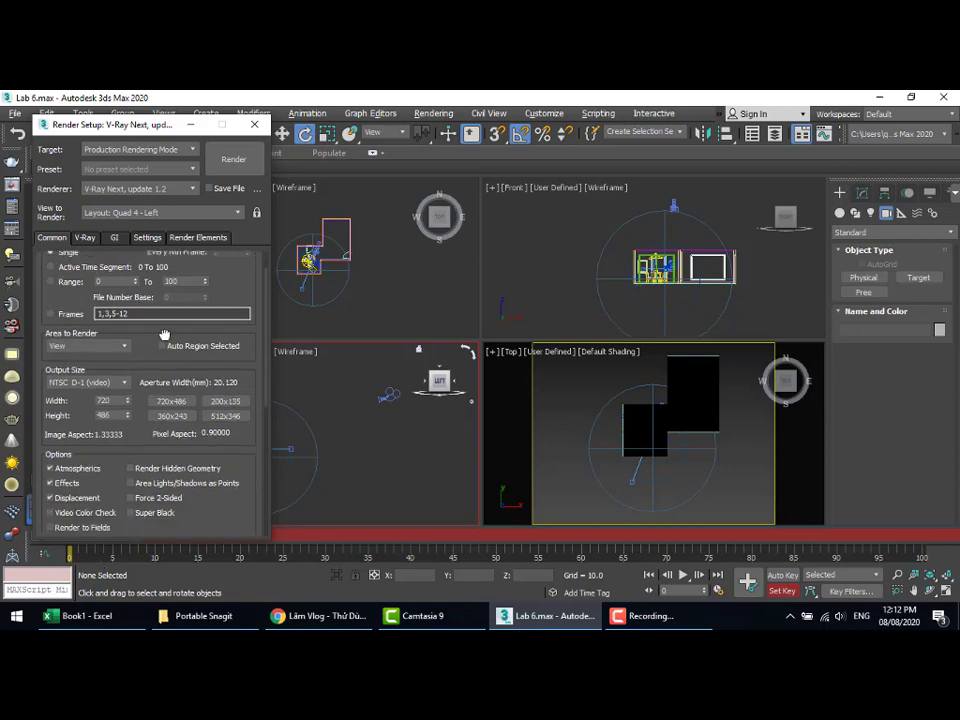
scroll(164, 334, "down", 5)
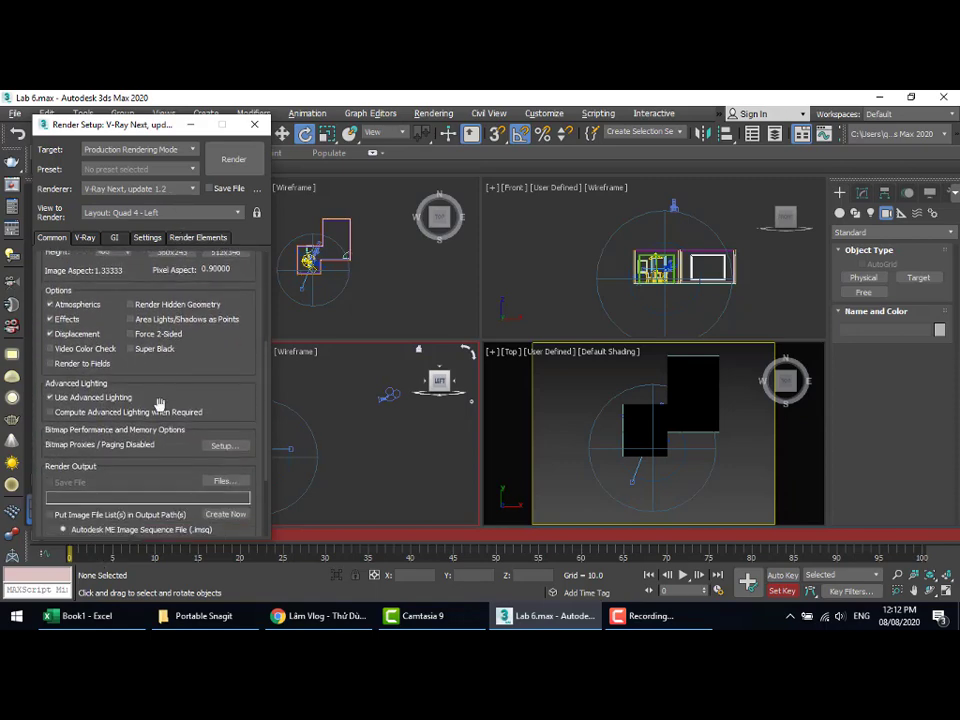
scroll(160, 430, "down", 3)
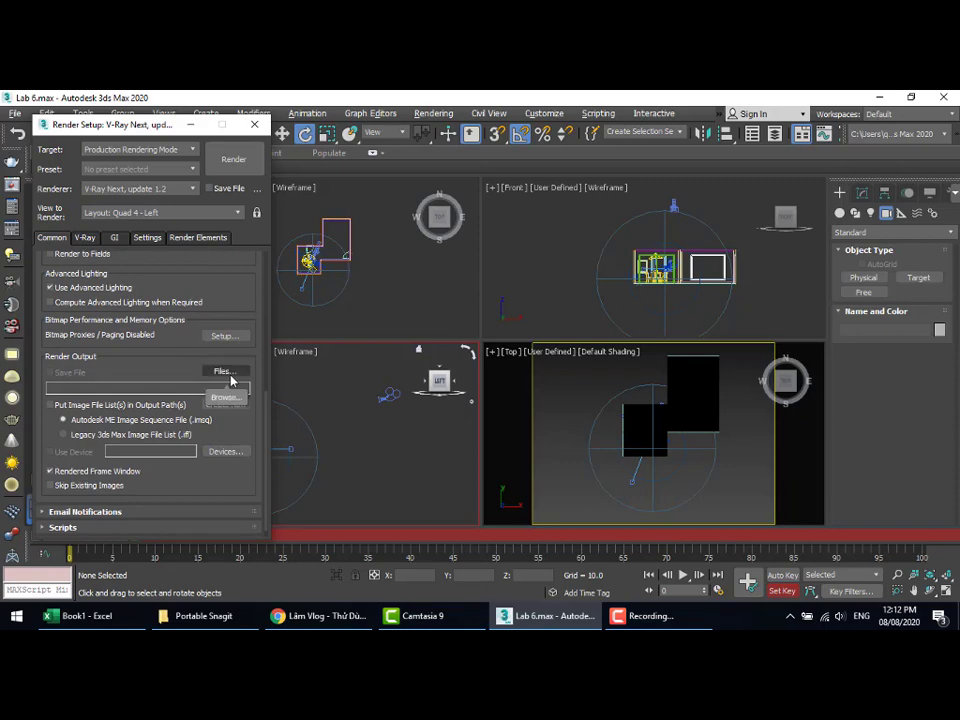
left_click(228, 374)
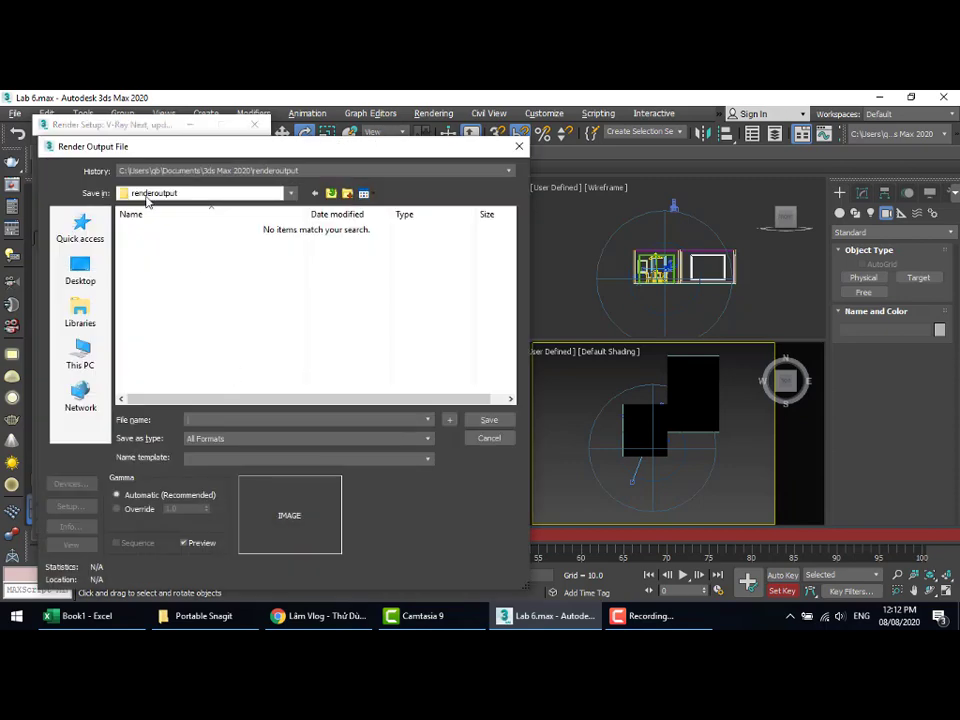
left_click(80, 268)
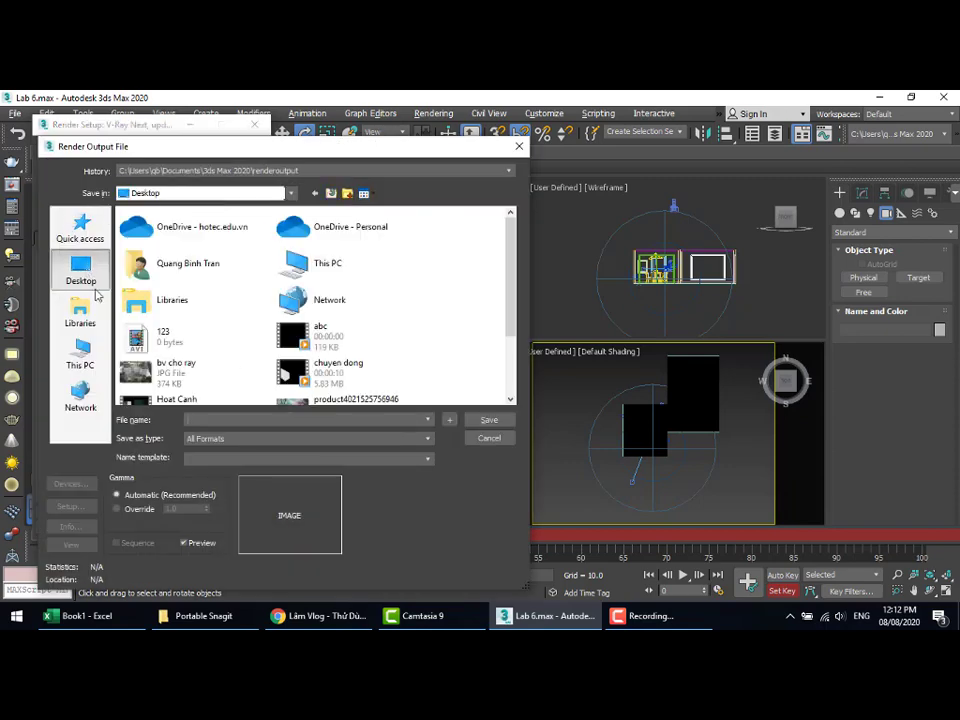
left_click(231, 421)
type("Hoa")
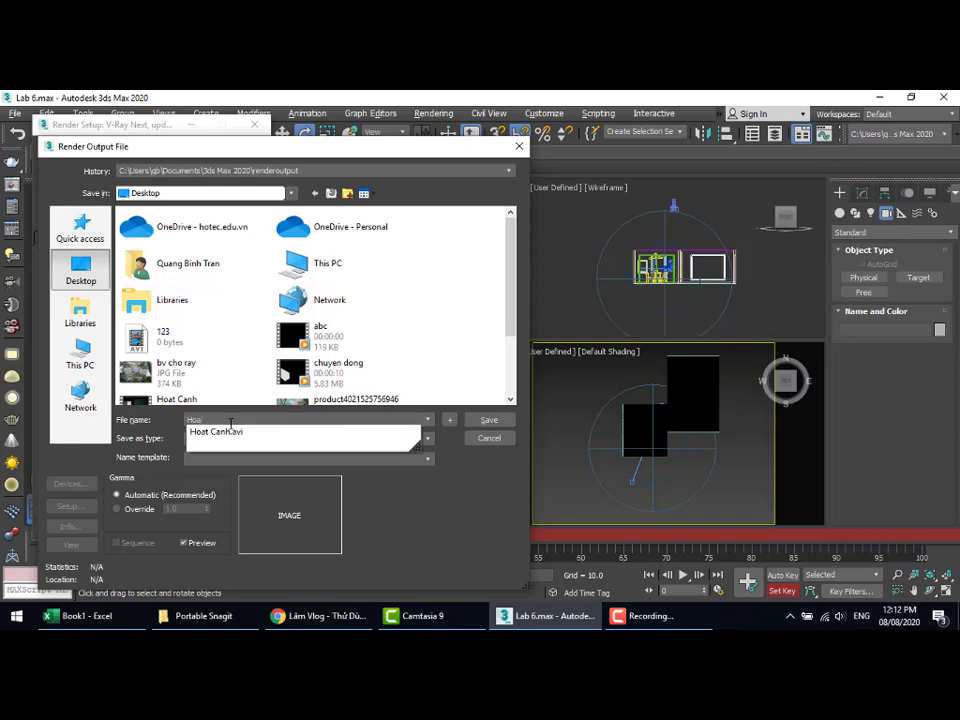
type("t Canh Can Nha")
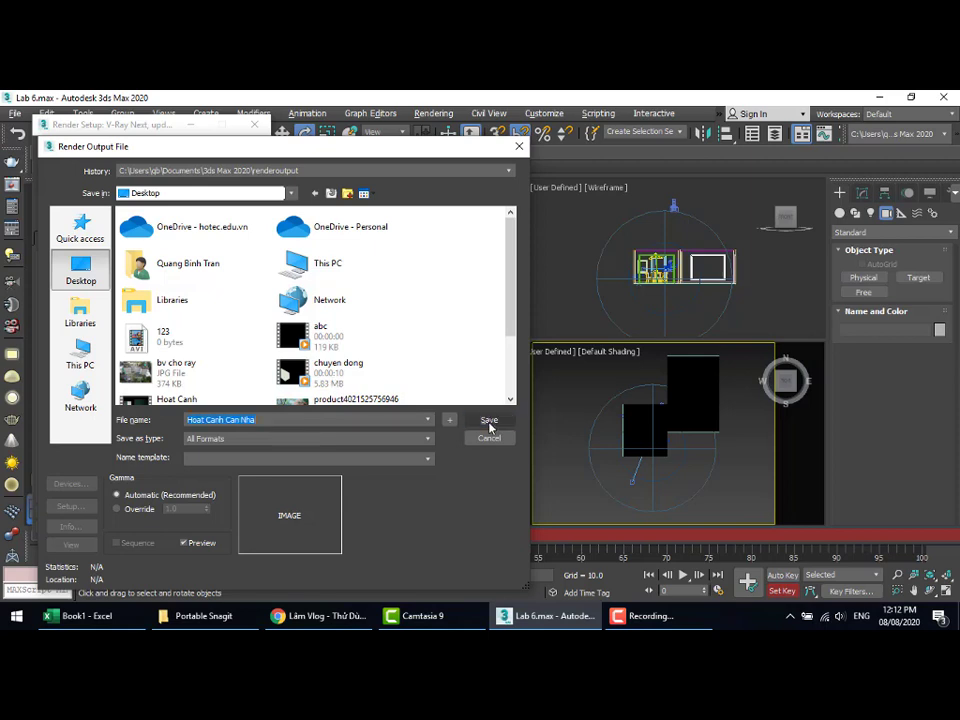
left_click(268, 438)
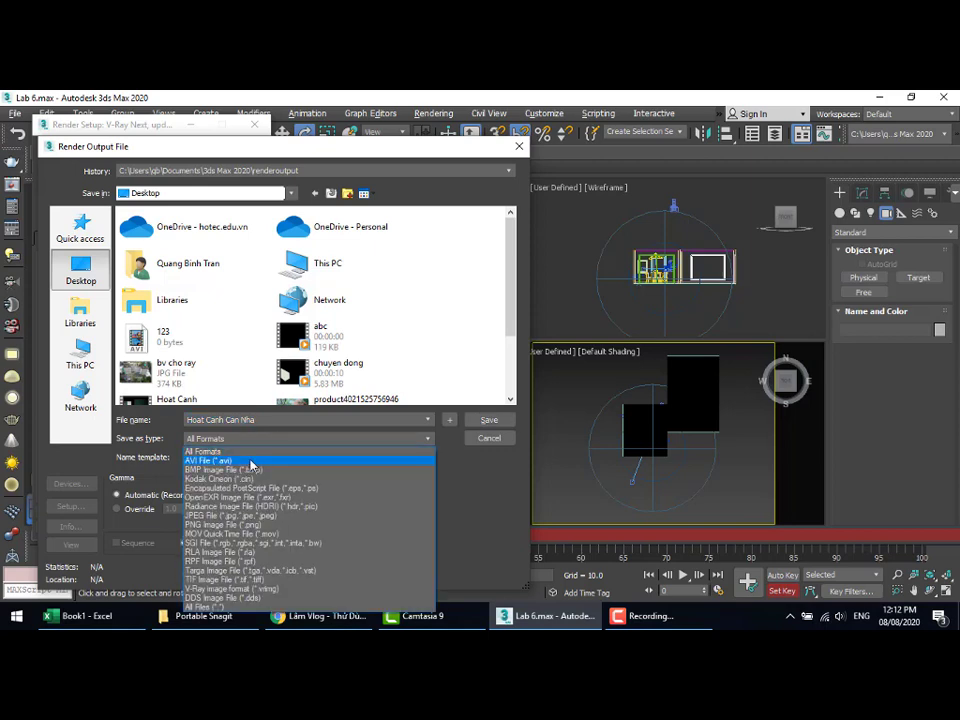
left_click(251, 461)
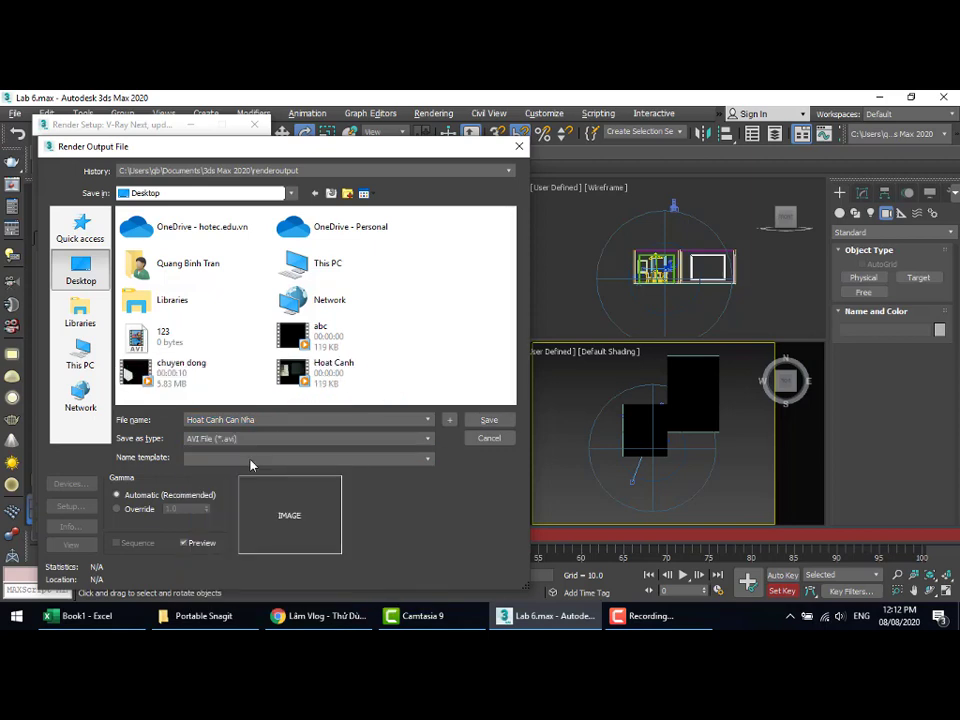
left_click(490, 420)
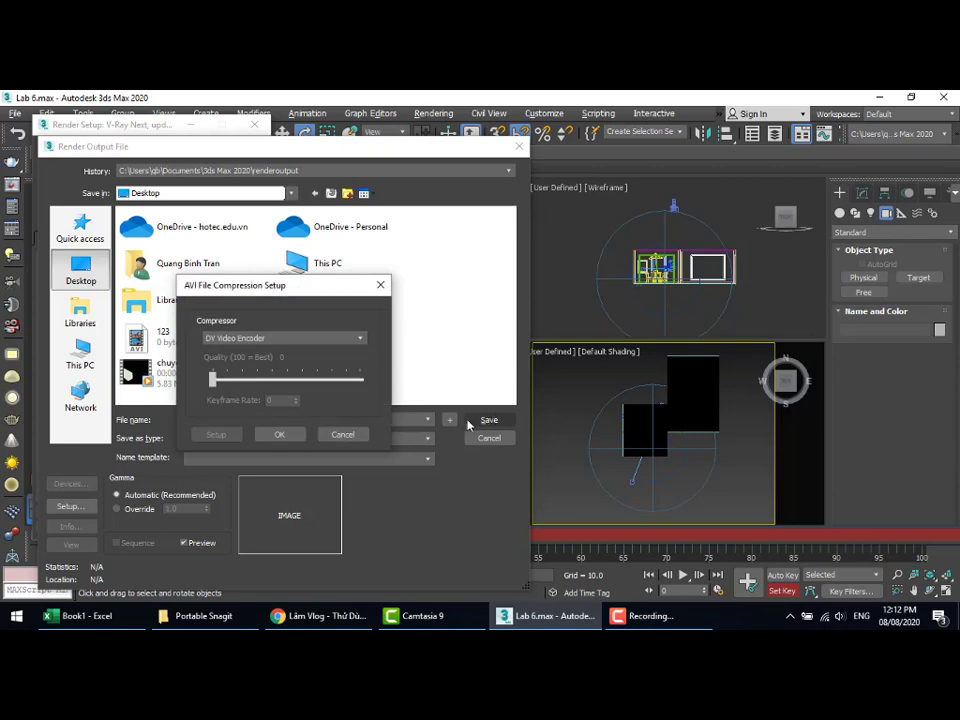
left_click(279, 434)
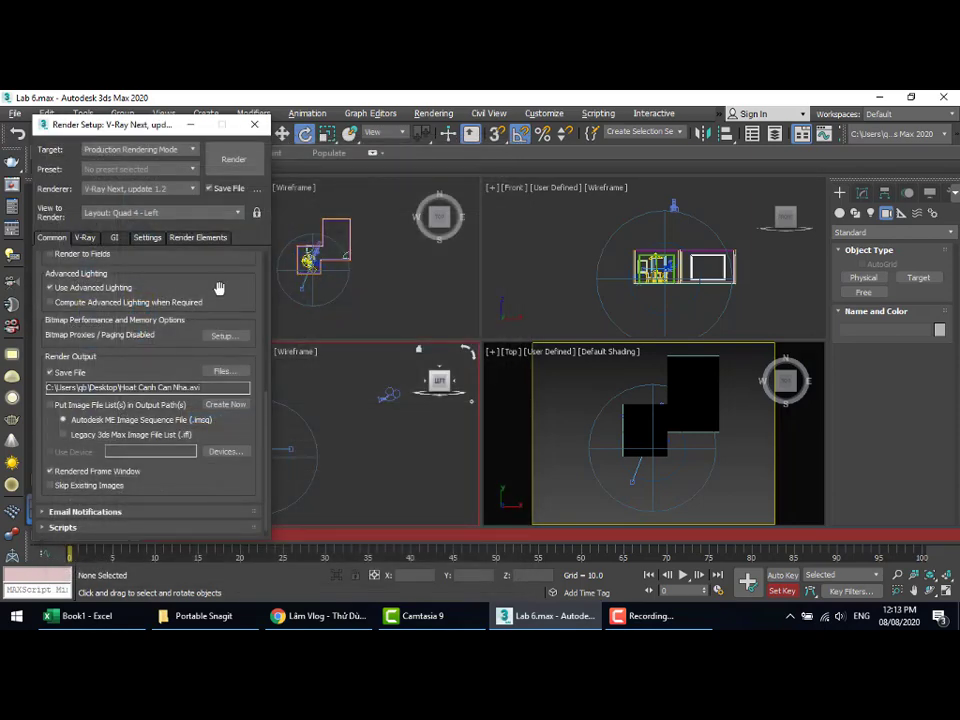
Start the V-Ray render, stop it partway, and close the render setup and frame buffer windows.
scroll(221, 472, "up", 5)
scroll(221, 472, "up", 3)
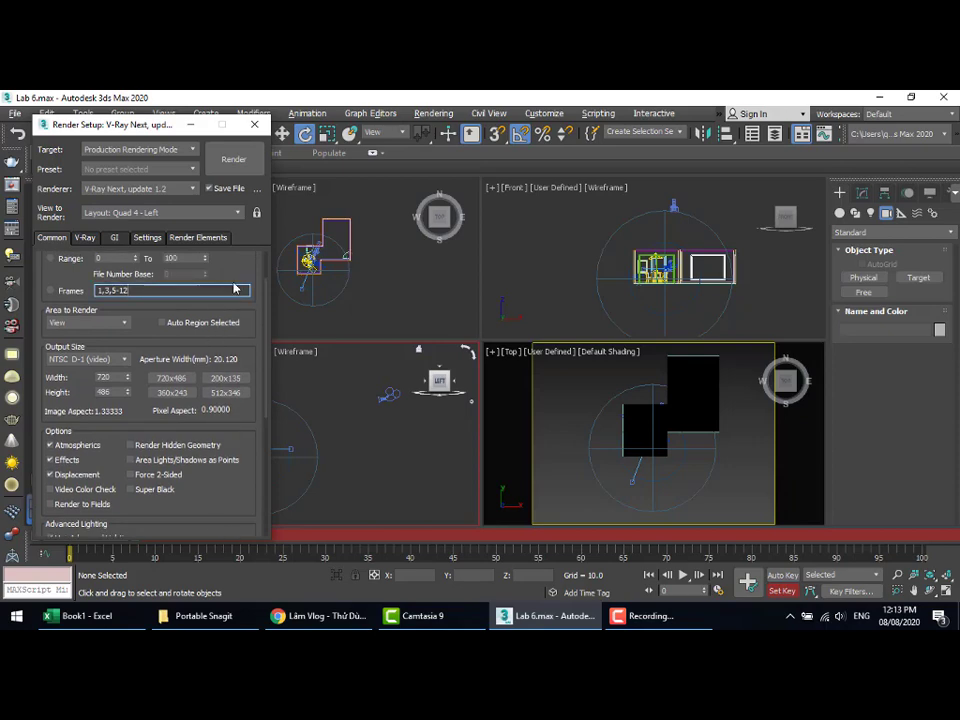
left_click(249, 160)
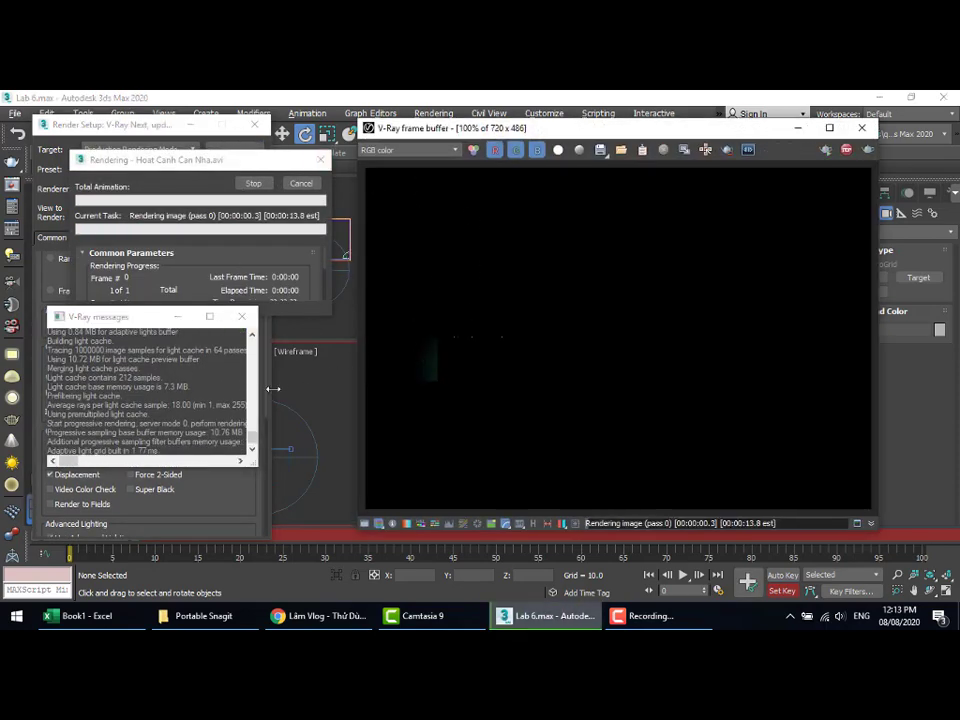
left_click(244, 318)
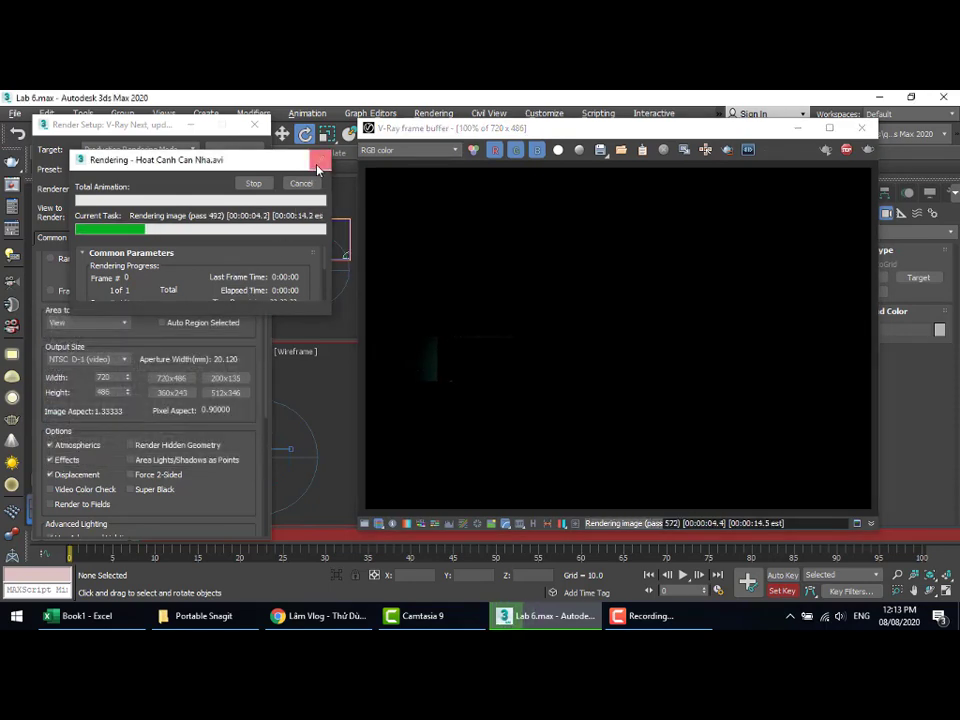
left_click(319, 159)
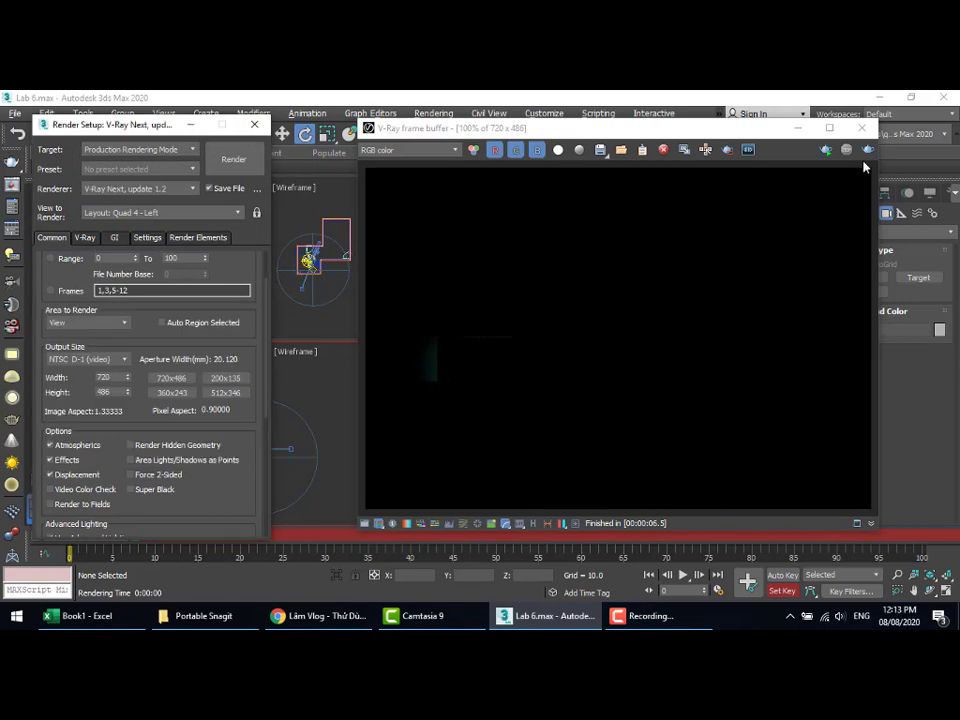
left_click(254, 124)
left_click(859, 127)
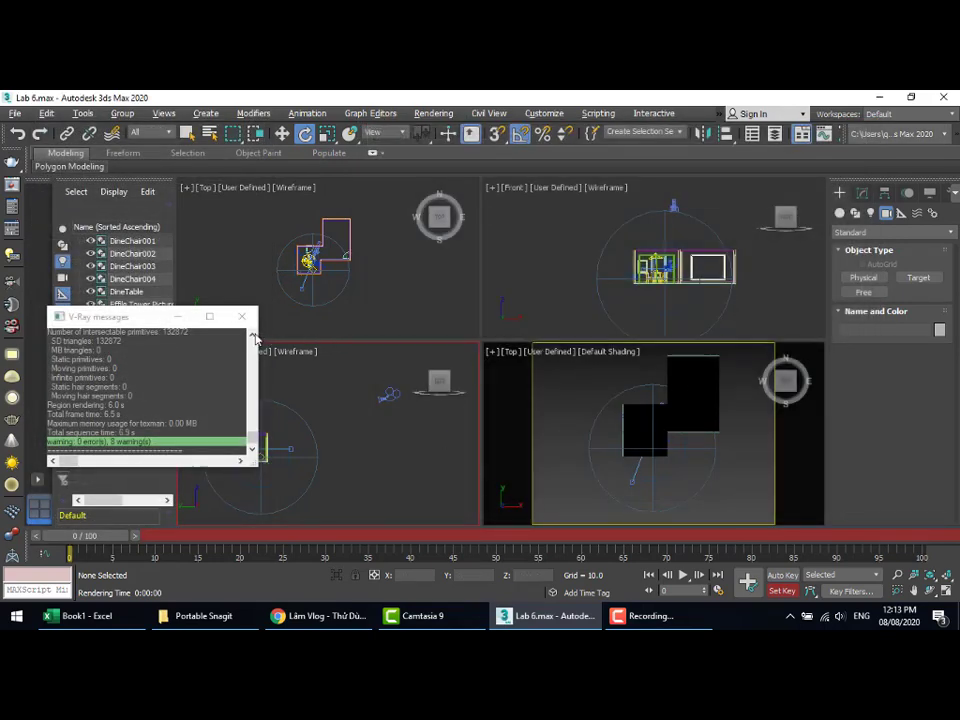